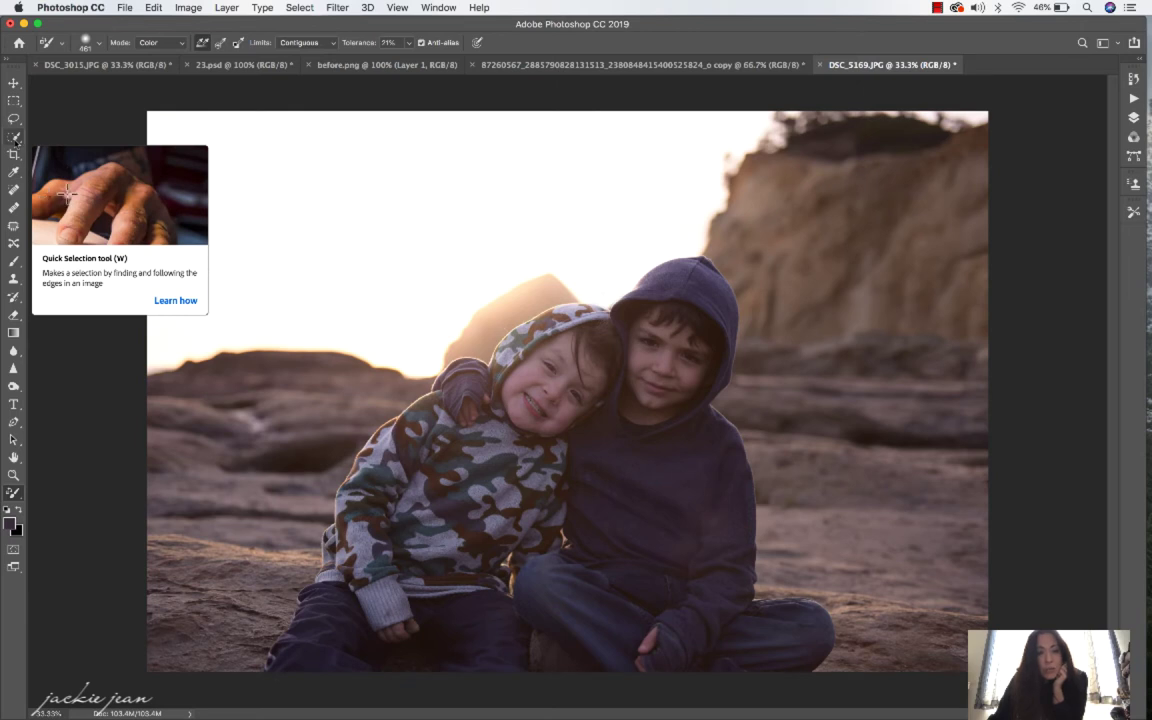
Step: With the Quick Selection tool, Select Subject on both boys, then switch to Subtract mode
left_click(15, 138)
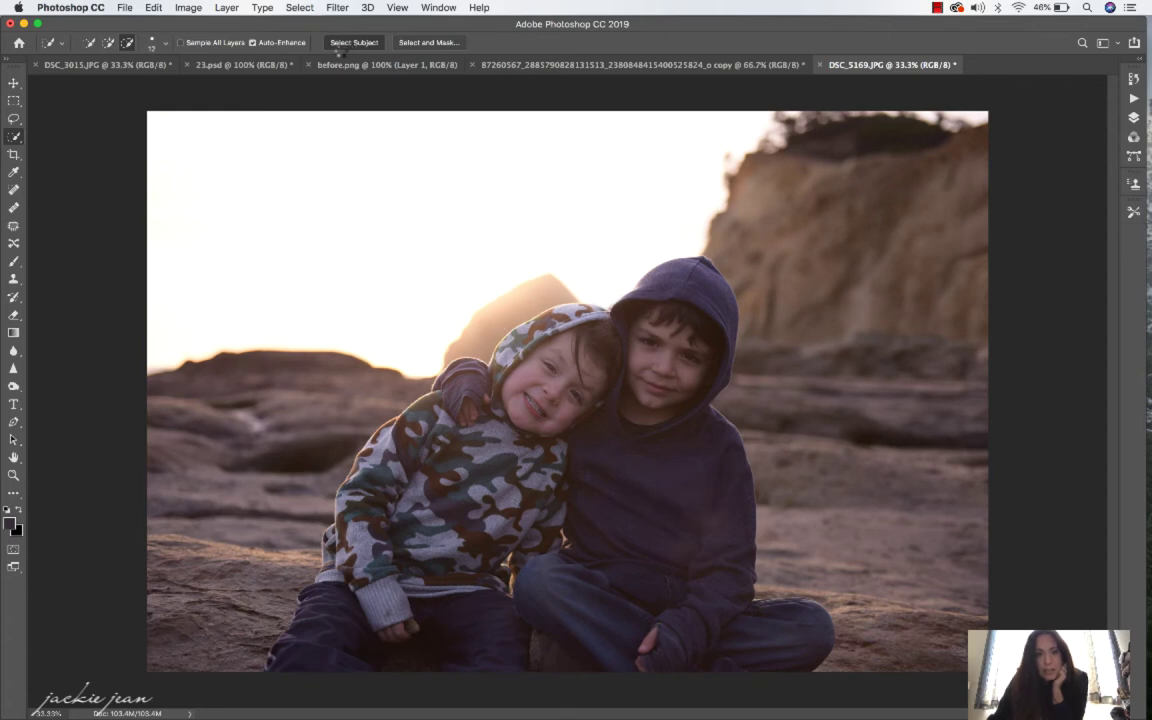
left_click(345, 43)
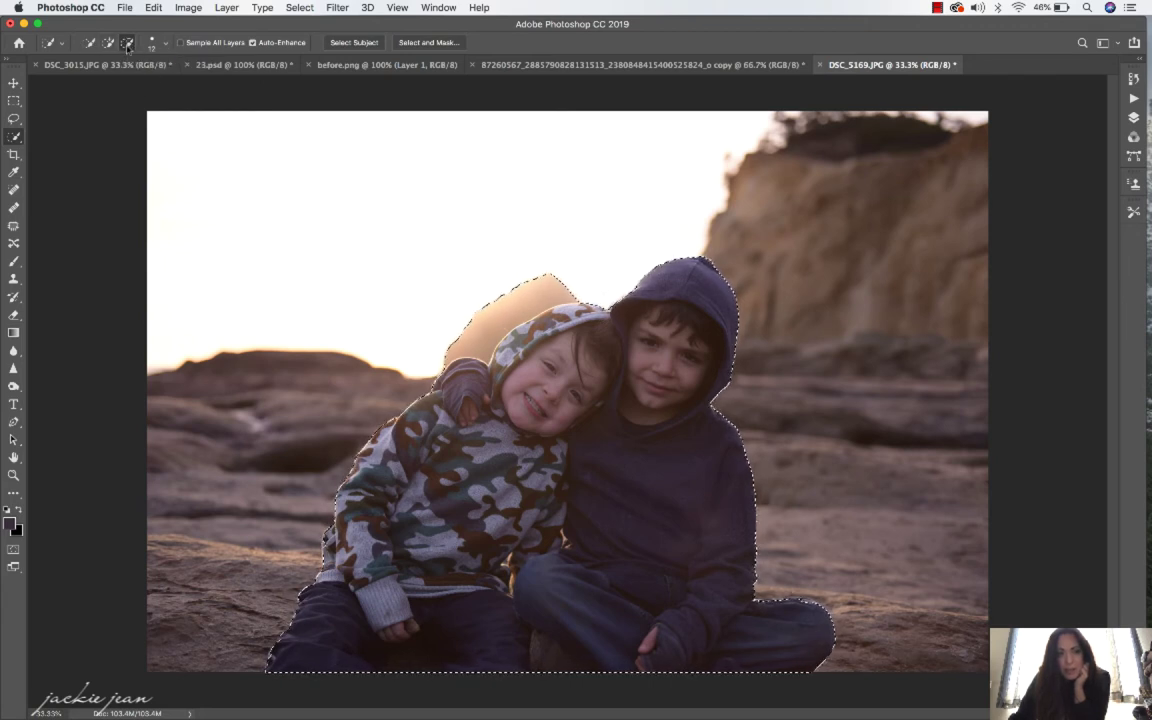
left_click(125, 43)
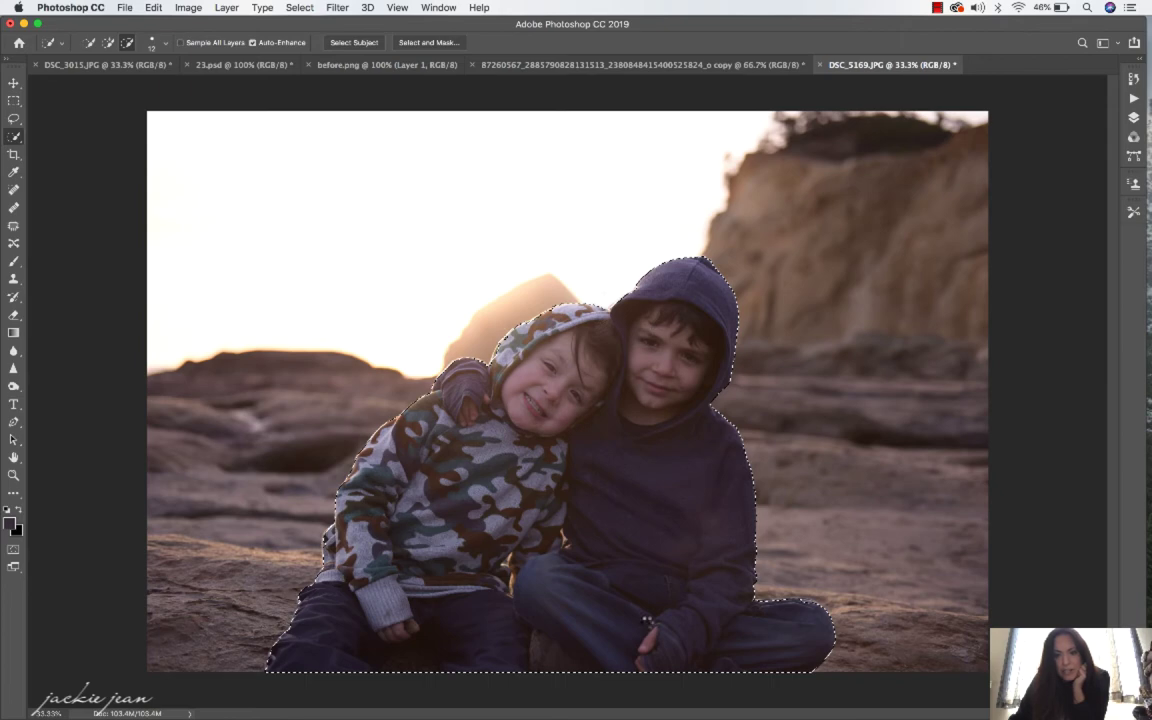
Step: In Select and Mask, output the boys' selection to a New Layer with Layer Mask
left_click(427, 42)
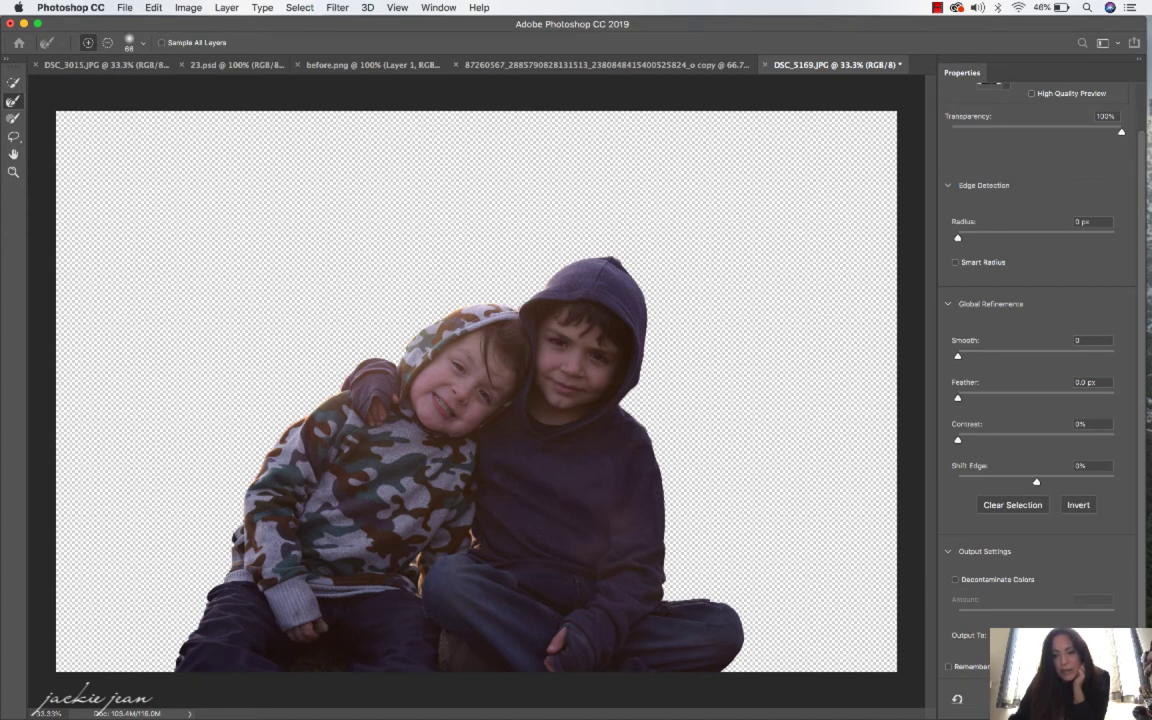
left_click(1040, 636)
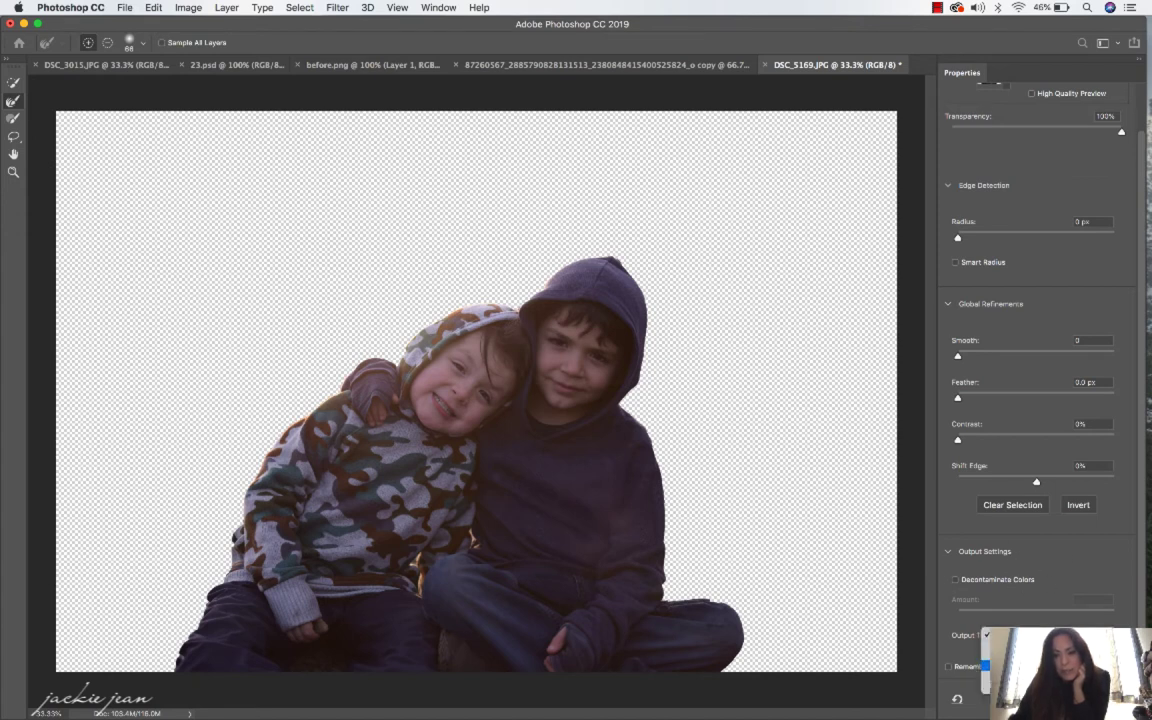
left_click(1040, 666)
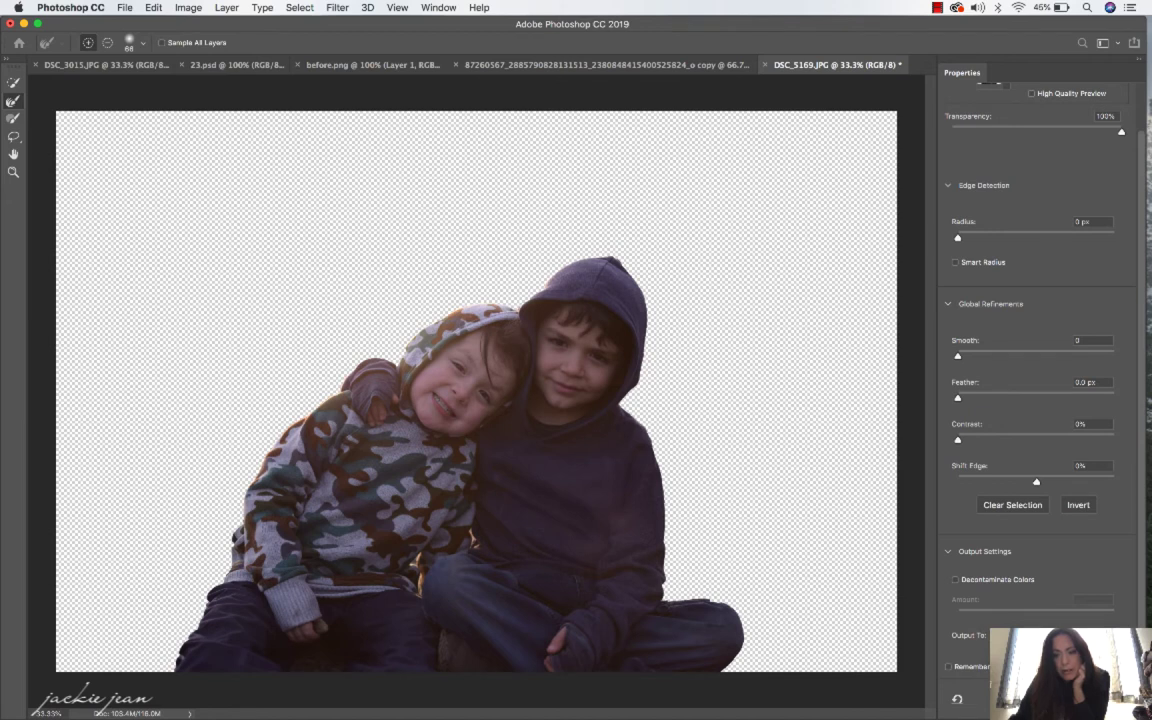
key("Return")
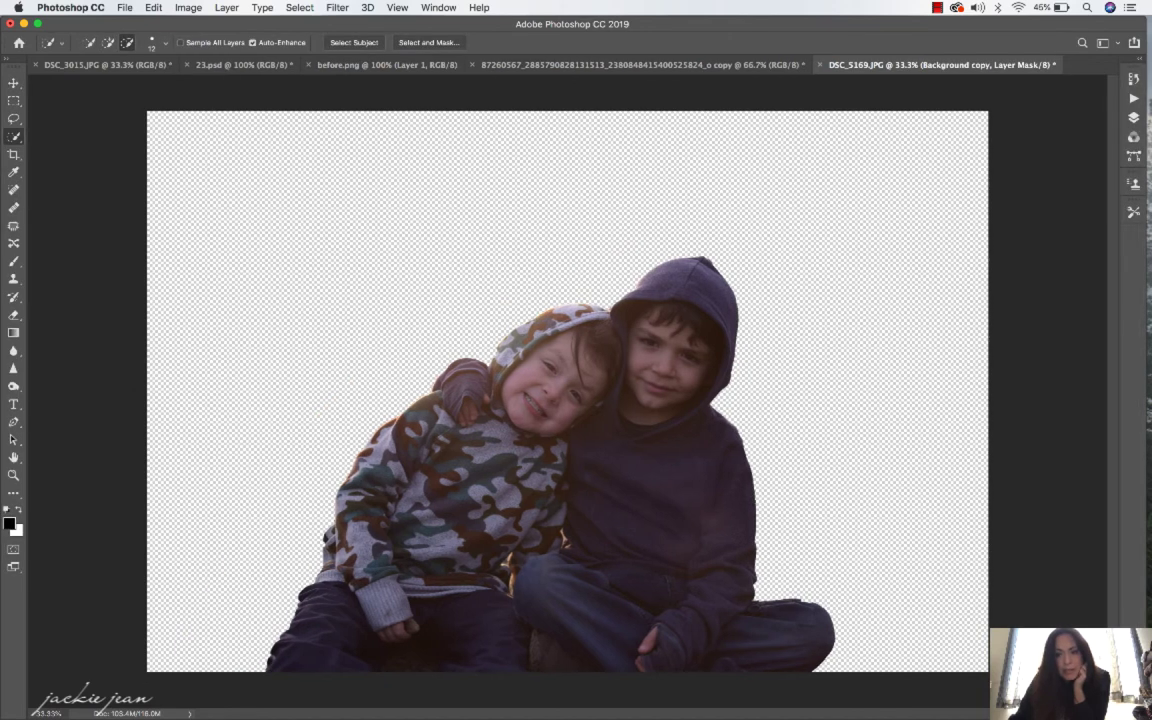
Step: Make the original Background layer visible again and select it in the Layers panel
left_click(1134, 118)
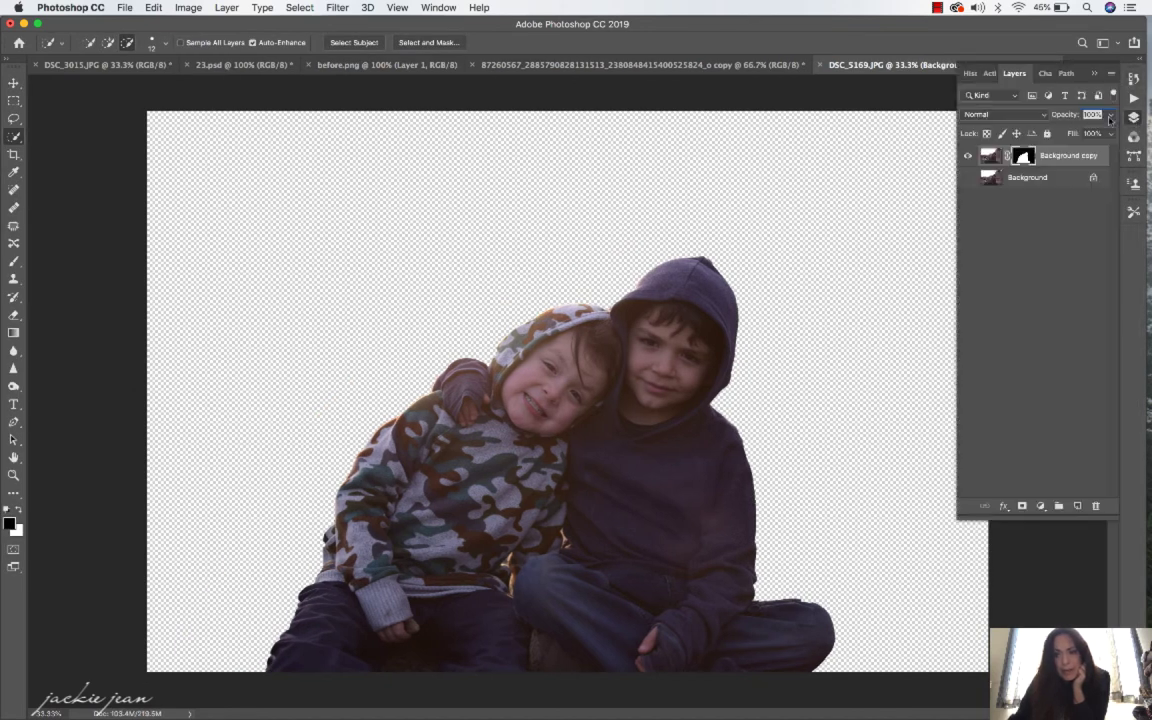
left_click(967, 177)
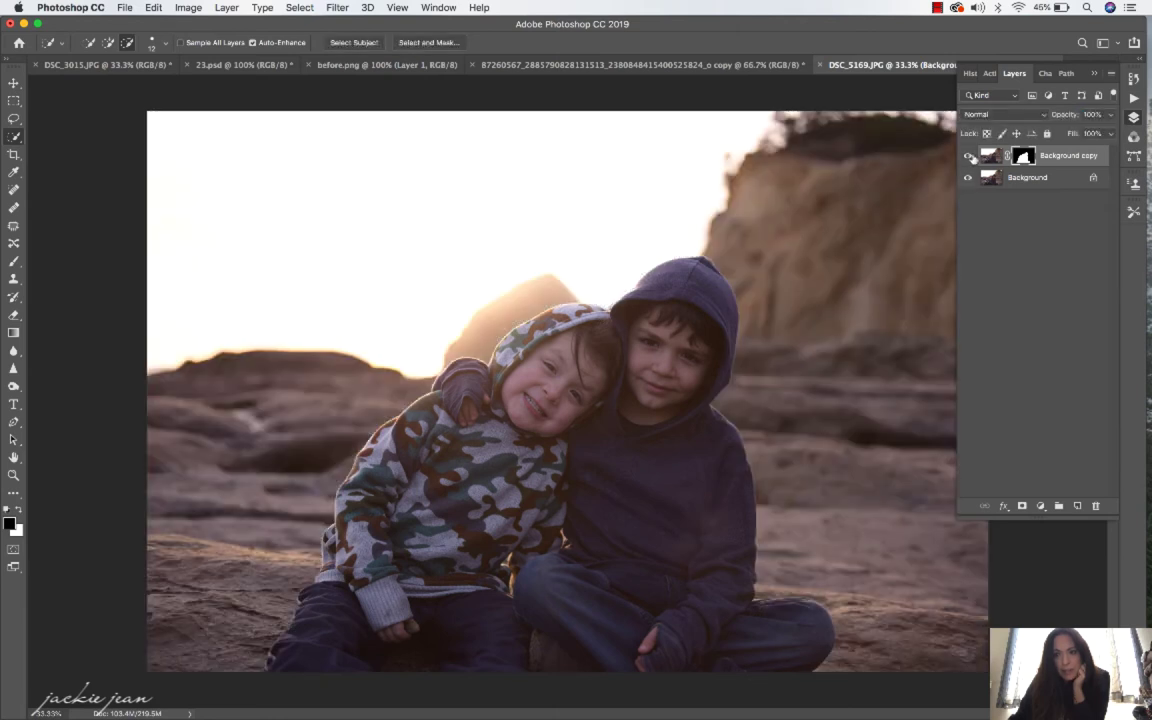
left_click(1068, 183)
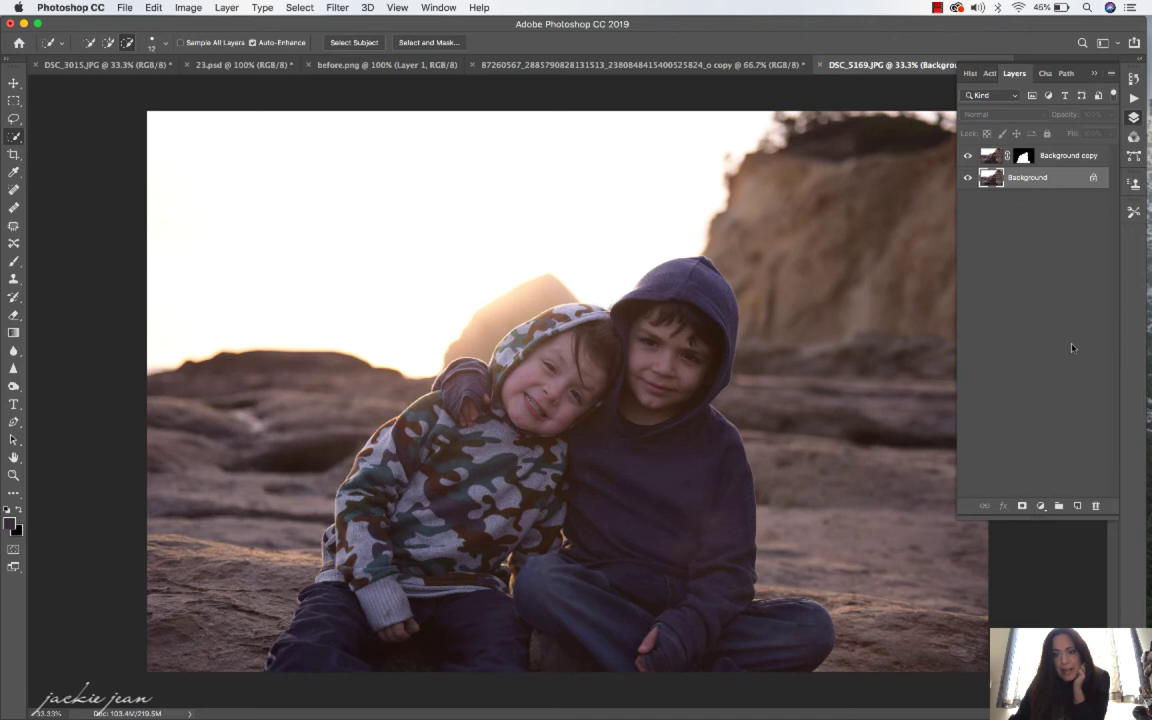
Step: Duplicate the Background layer as a new layer named 'blur' and open the Filter > Blur menu
right_click(1052, 180)
left_click(1013, 204)
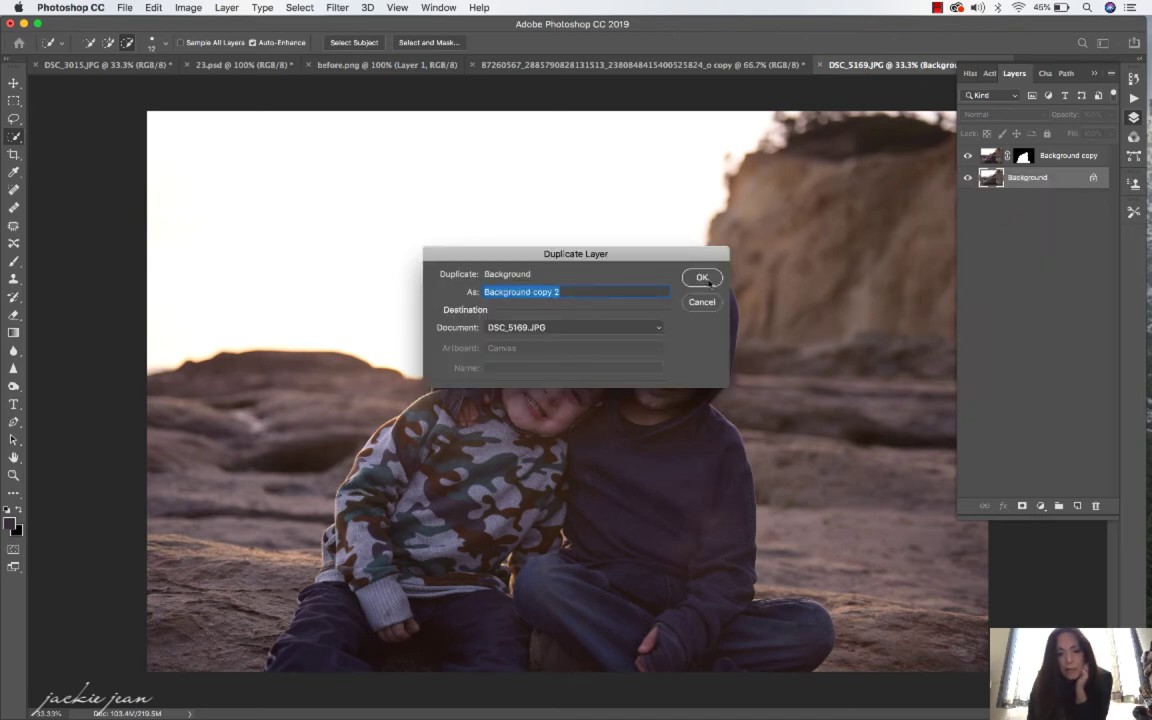
type("blur")
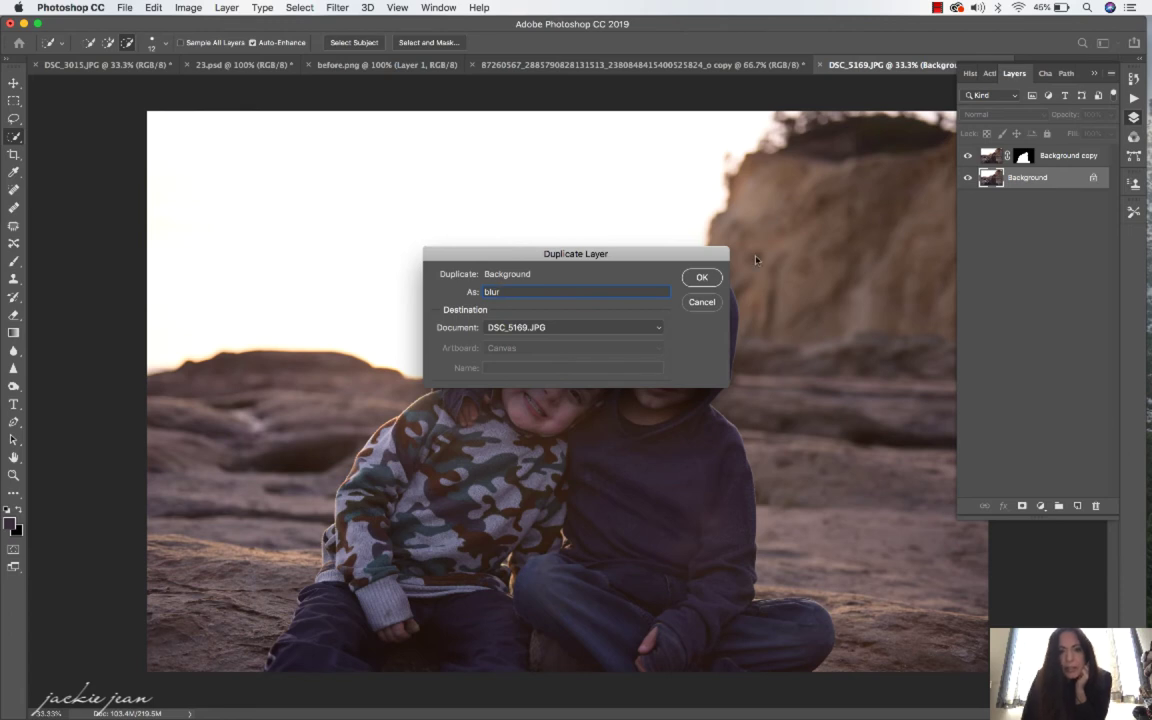
left_click(686, 281)
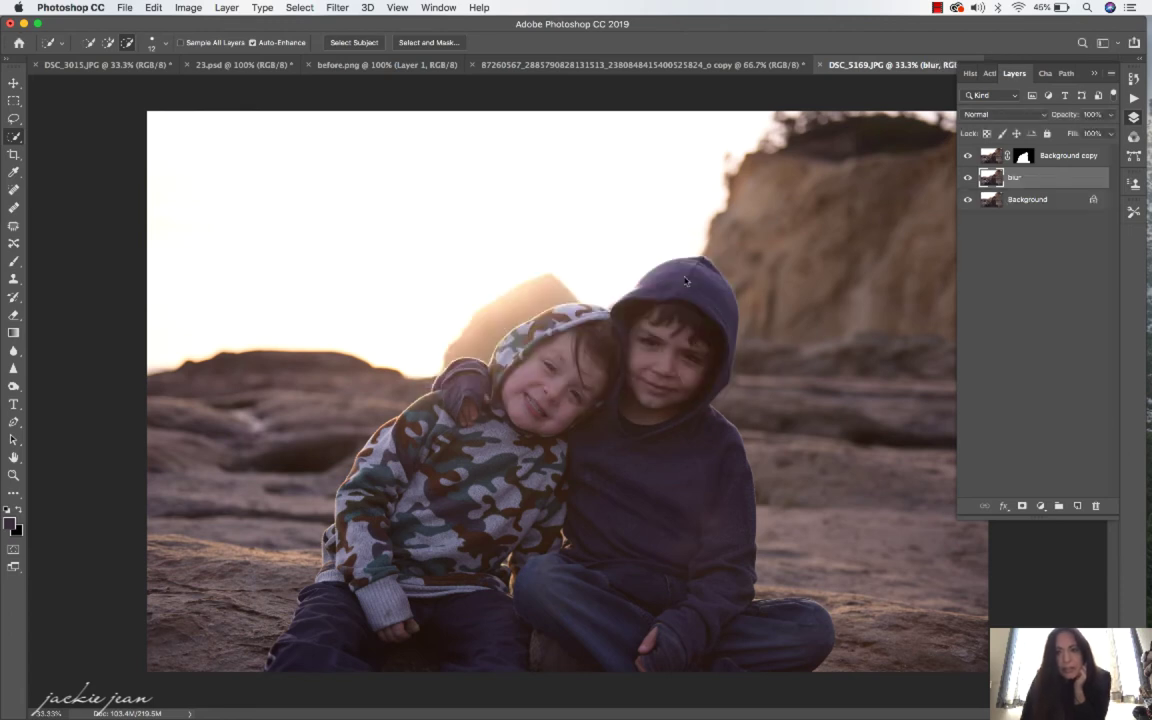
left_click(338, 8)
mouse_move(358, 177)
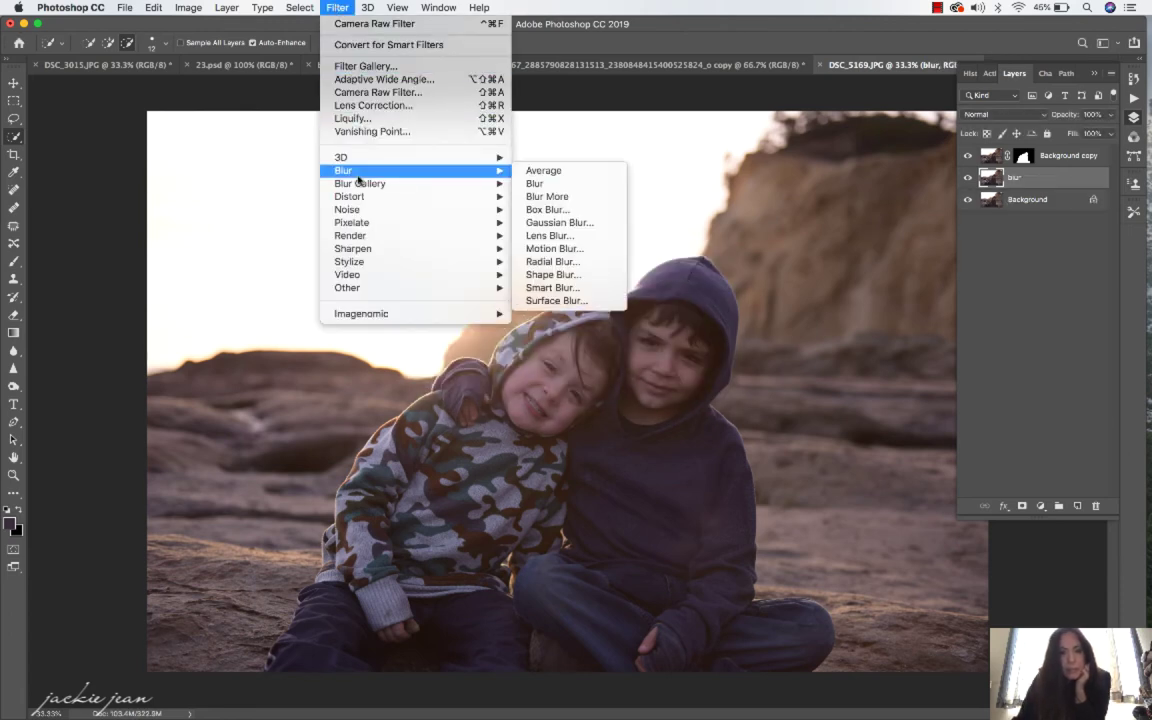
Step: Apply Lens Blur, adjusting the radius up to 89 and blade curvature to 64
left_click(555, 237)
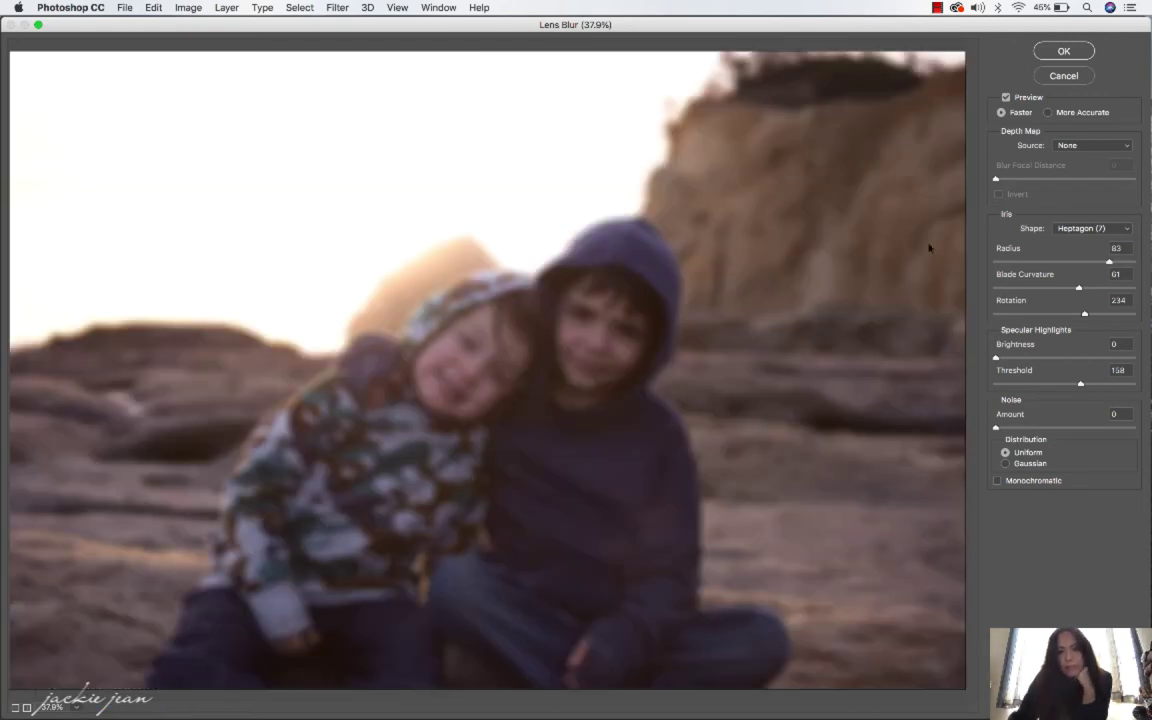
left_click(1049, 262)
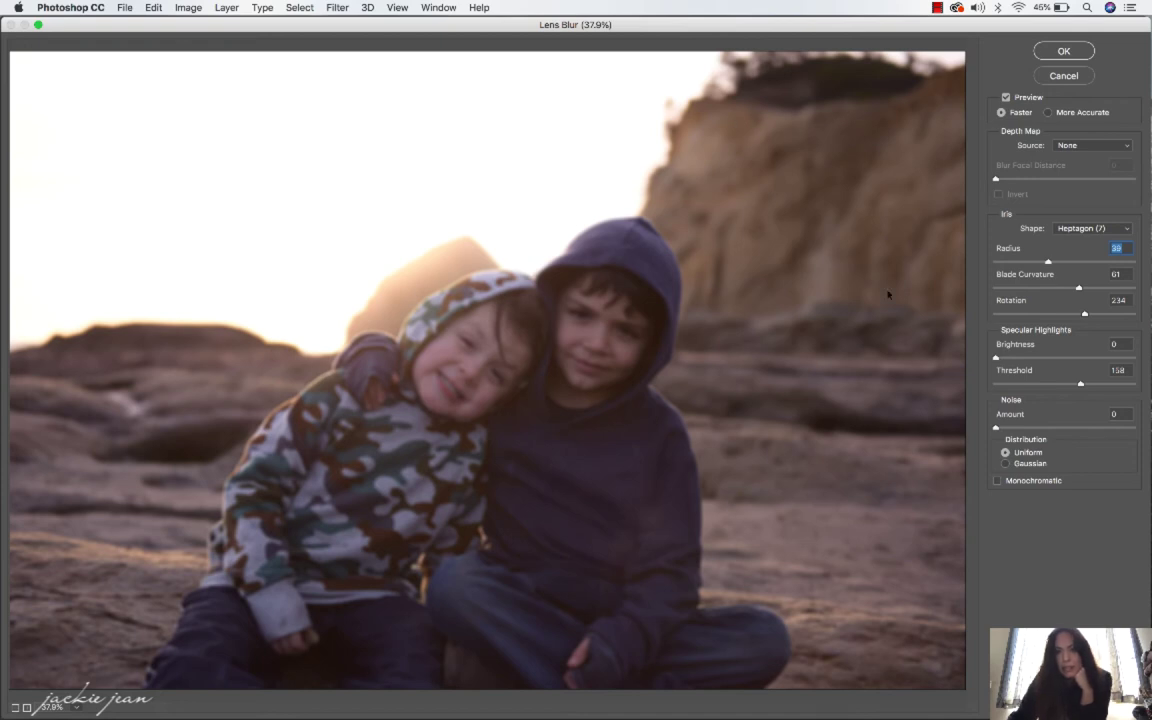
left_click(1084, 262)
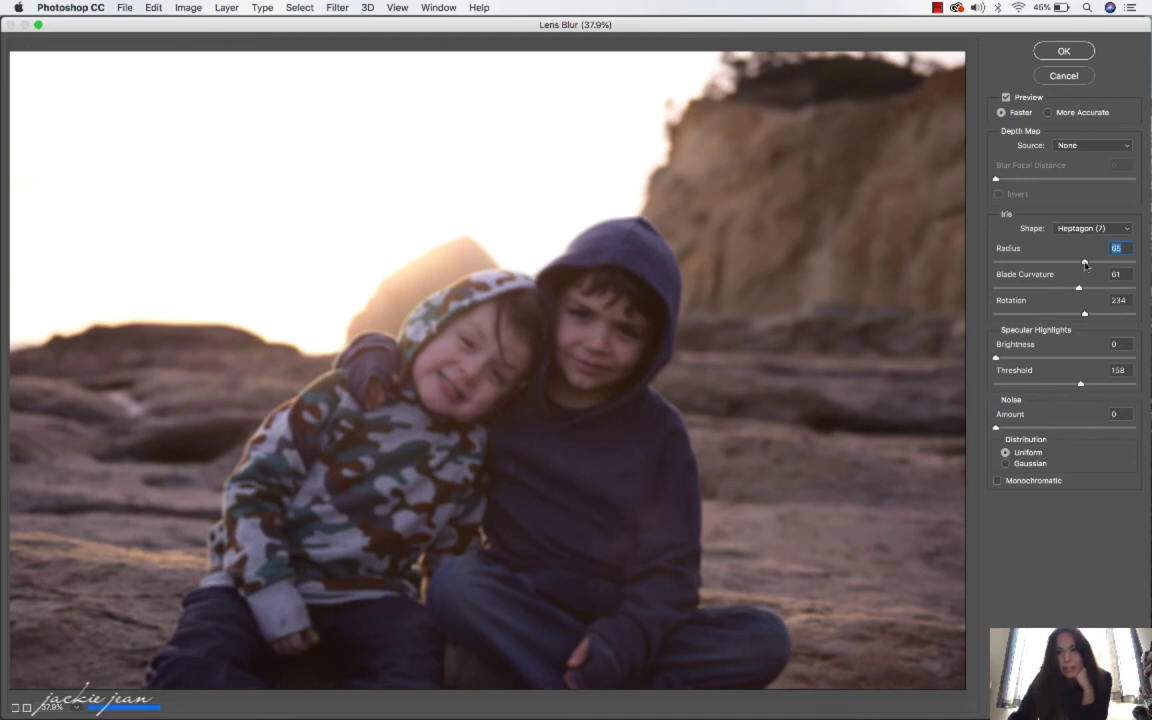
left_click_drag(1084, 262, 1105, 263)
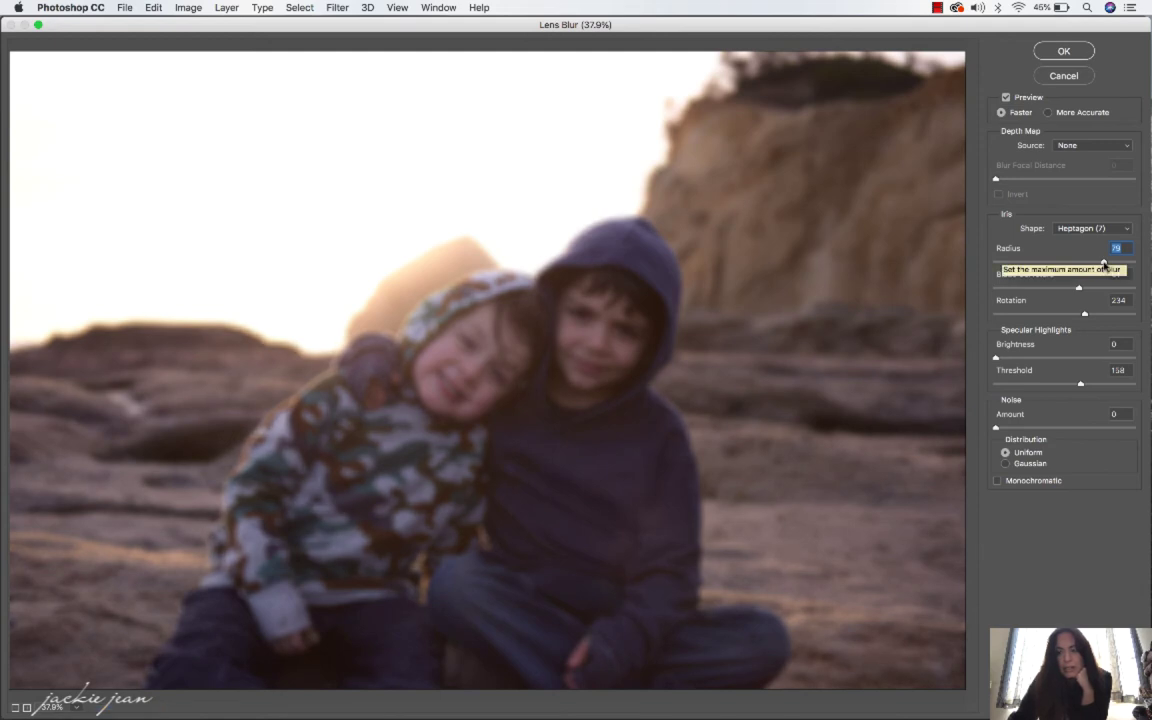
left_click_drag(1104, 263, 1107, 263)
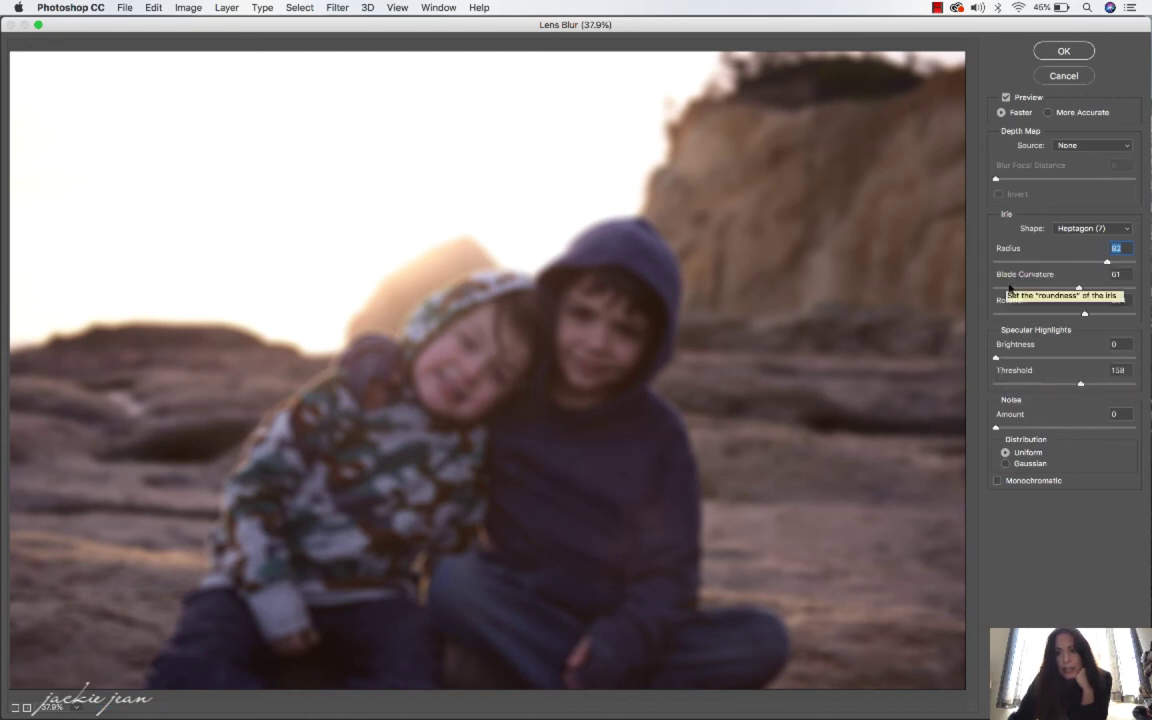
left_click_drag(1078, 289, 1088, 315)
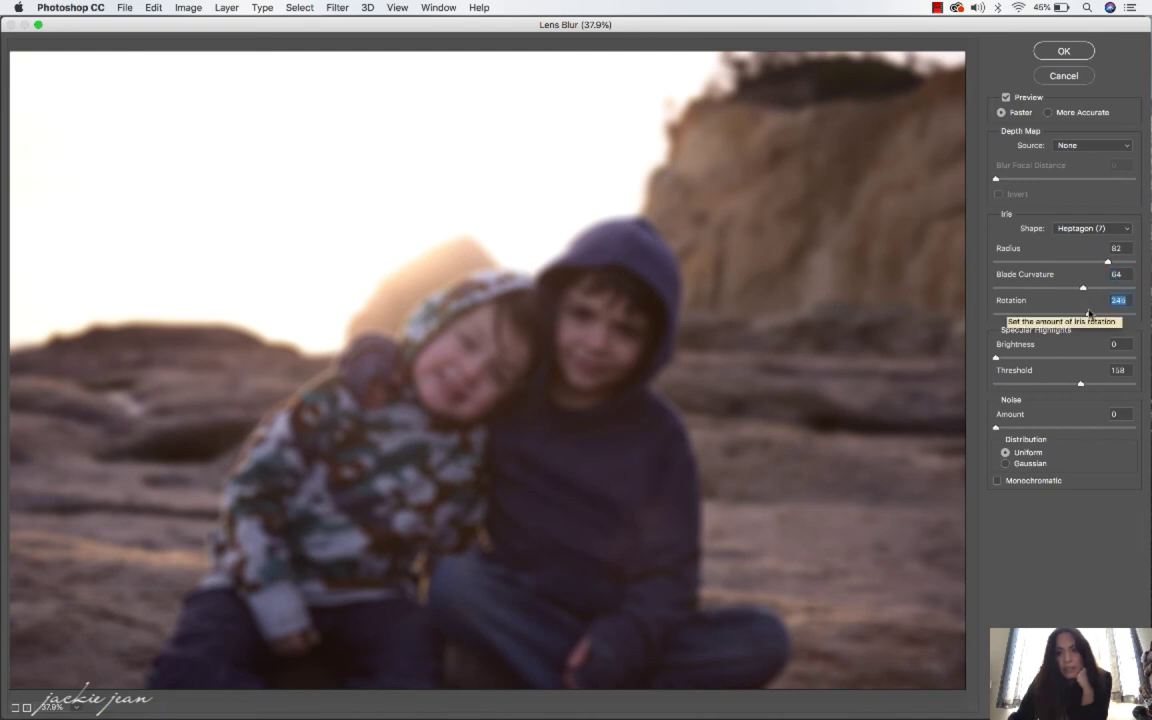
left_click_drag(1108, 267, 1121, 263)
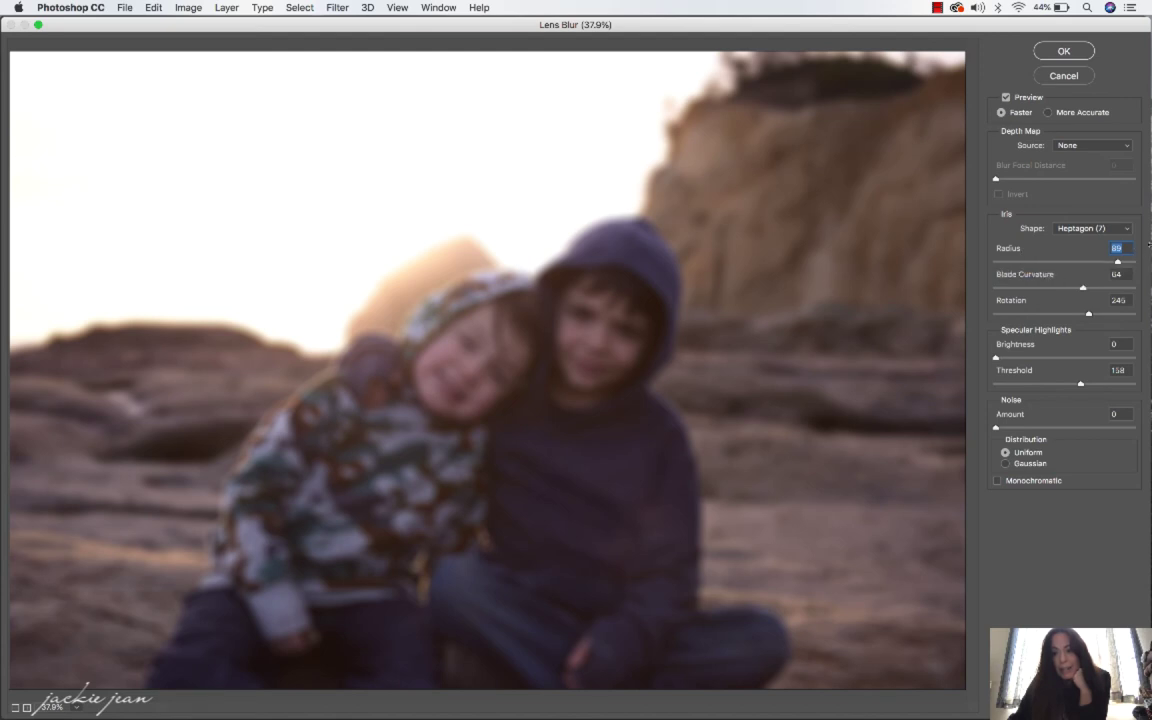
Step: Keep the Heptagon (7) iris shape, settle the radius at 89, and apply the lens blur
left_click(1113, 229)
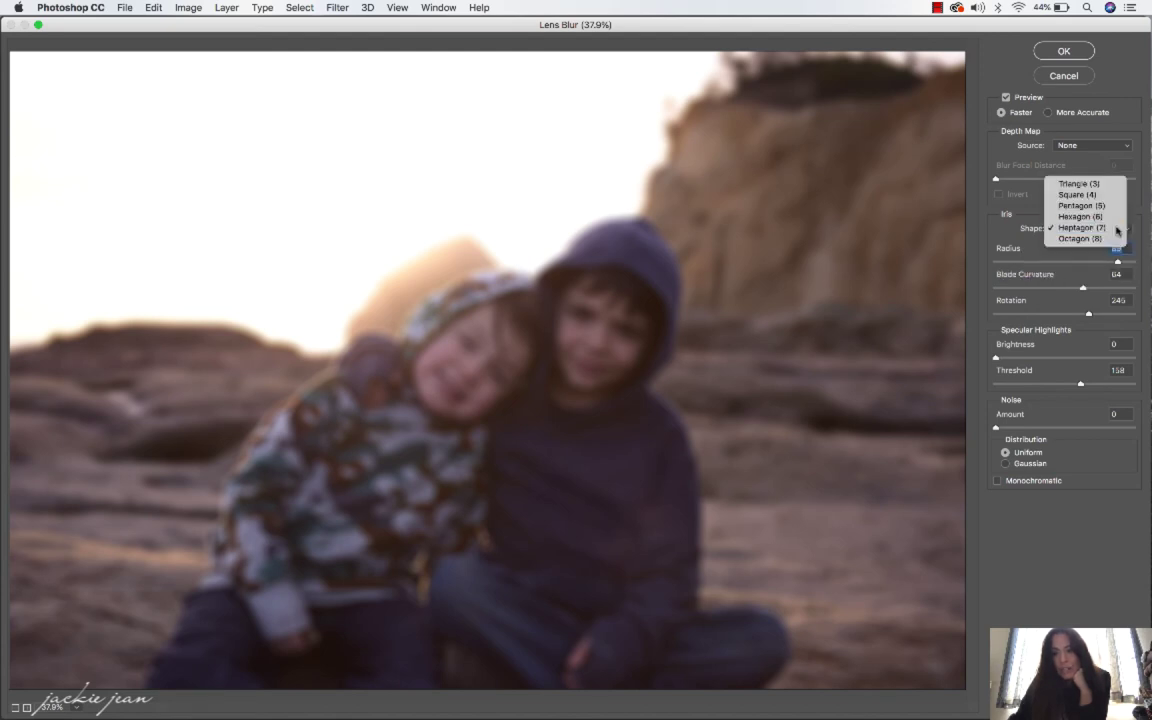
left_click(1116, 228)
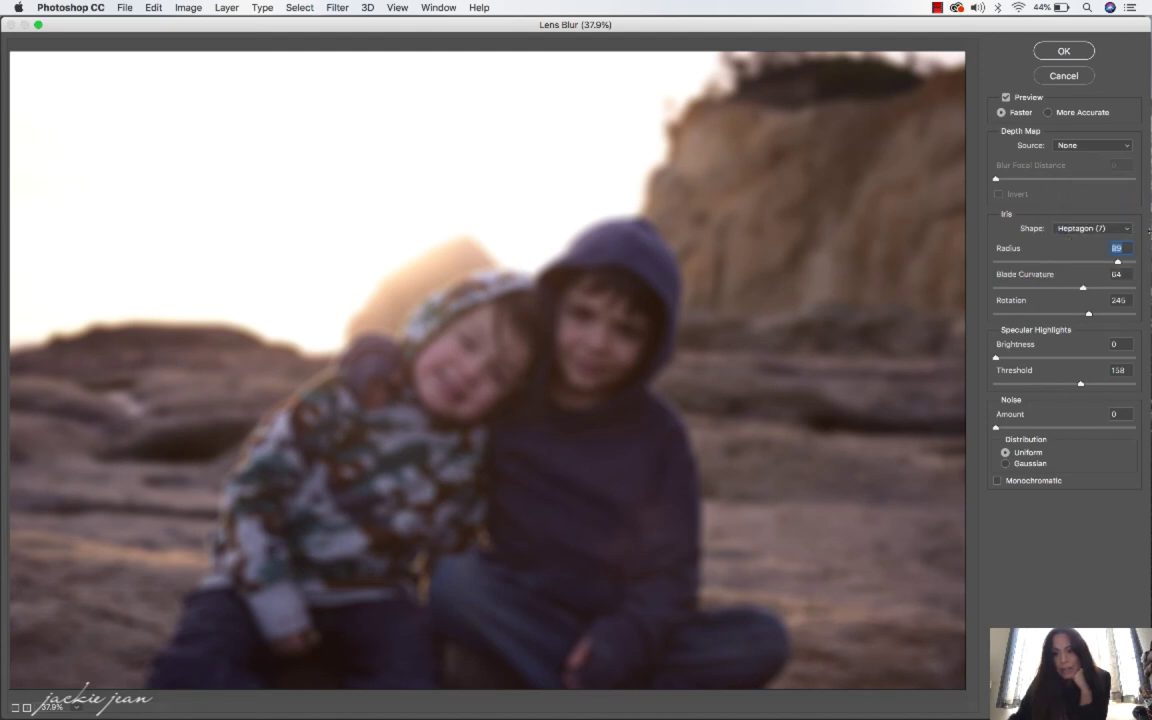
left_click(1124, 228)
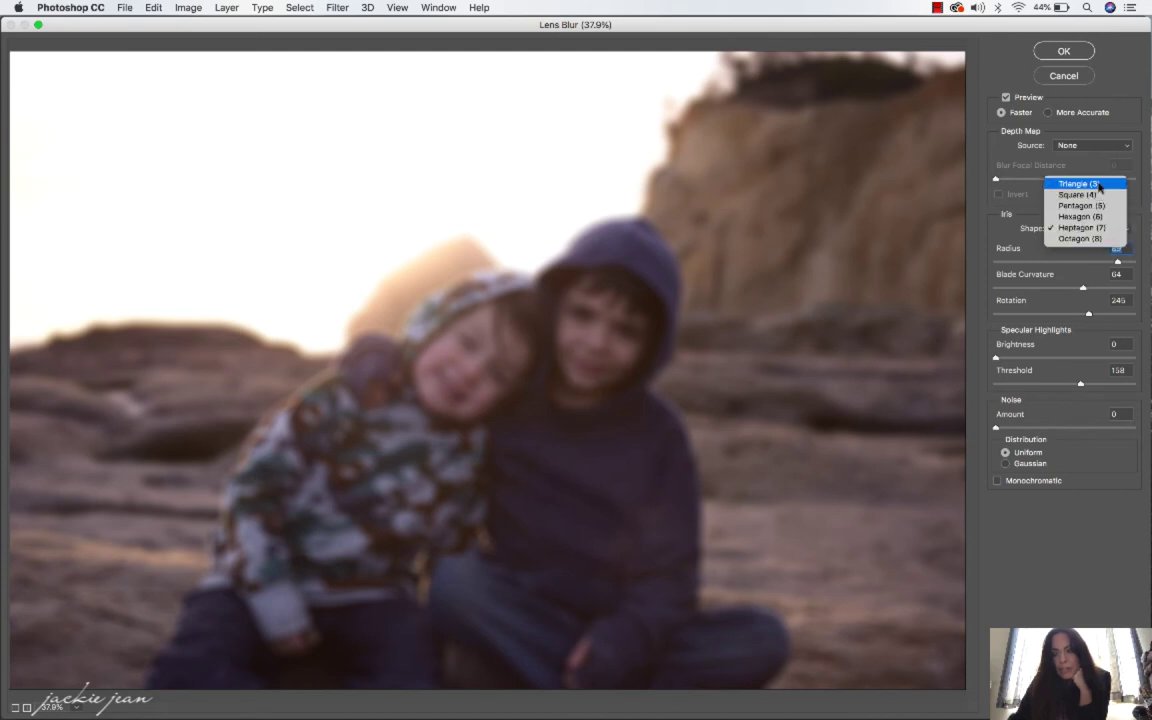
left_click(1082, 228)
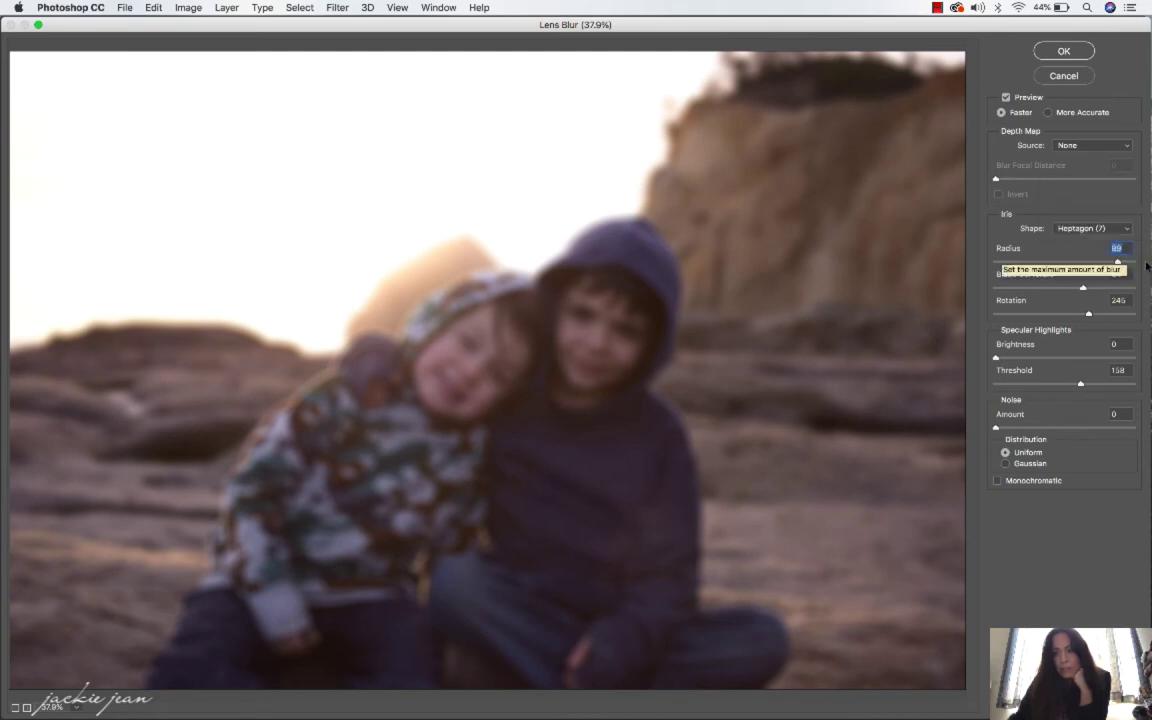
key("Down")
key("Down")
key("Down")
key("Down")
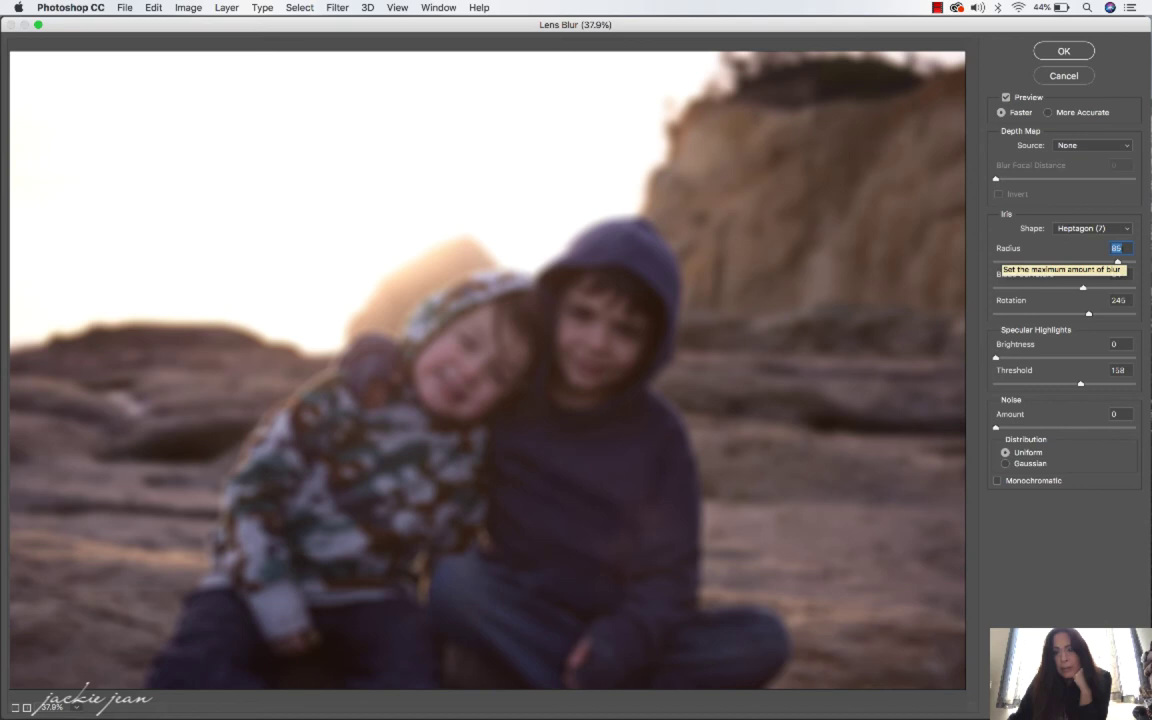
key("Up")
key("Up")
key("Up")
key("Up")
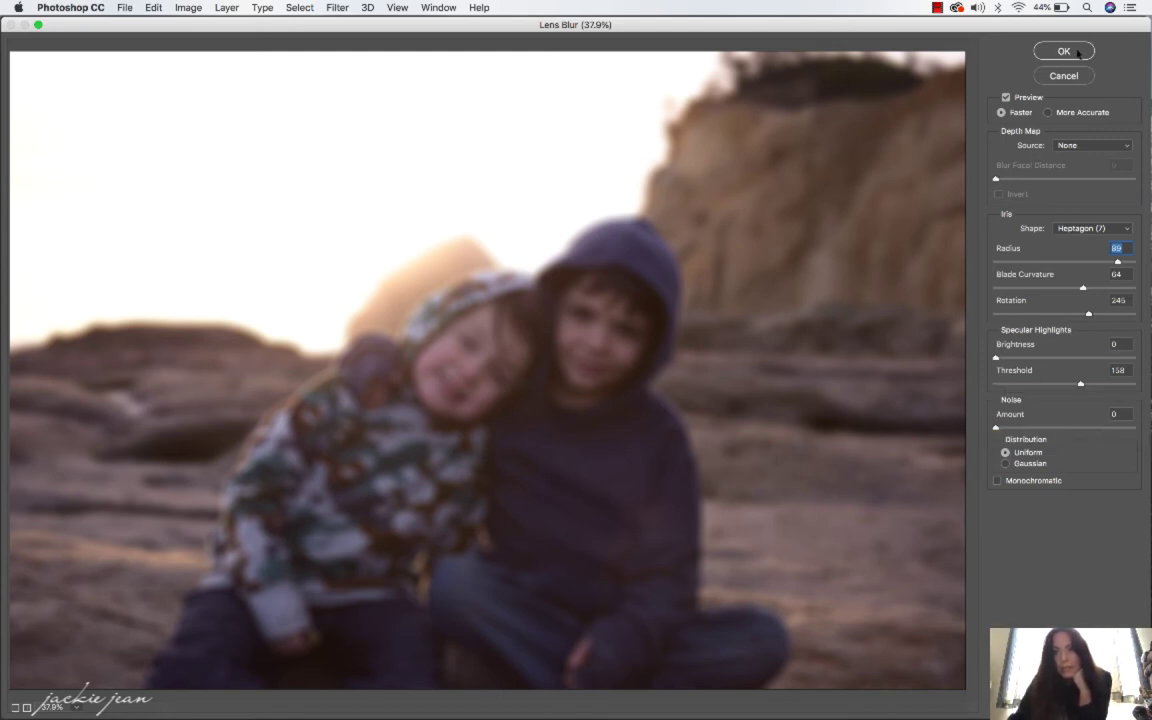
left_click(1077, 52)
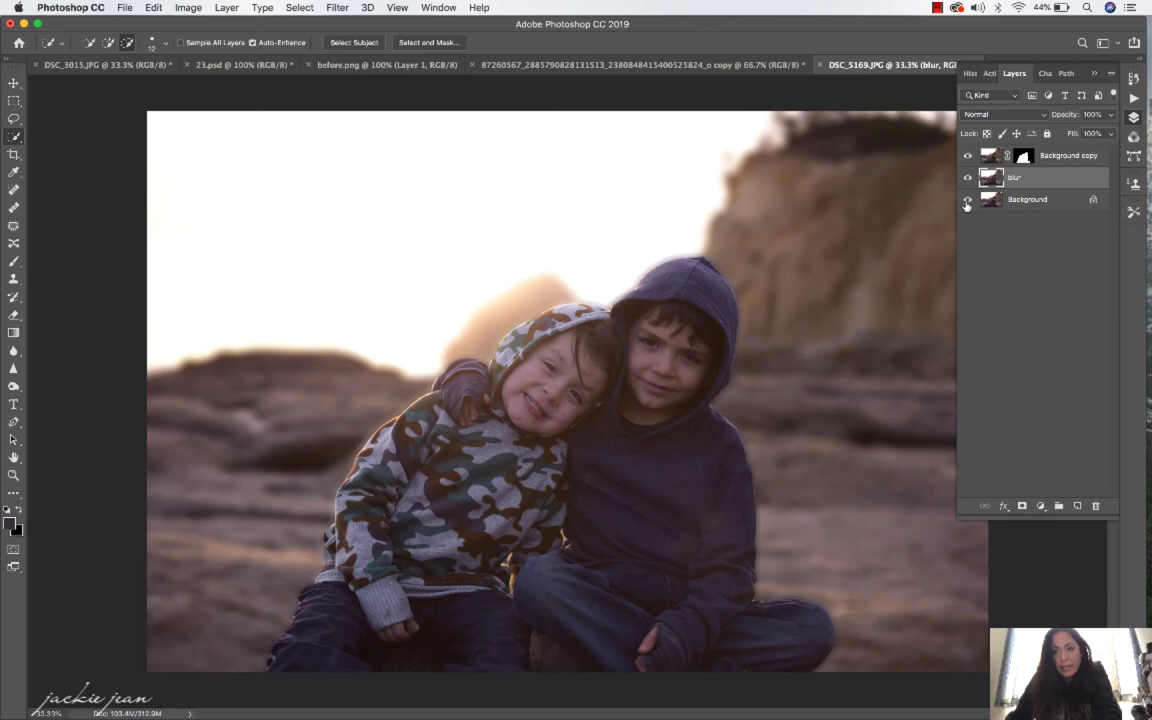
left_click(967, 157)
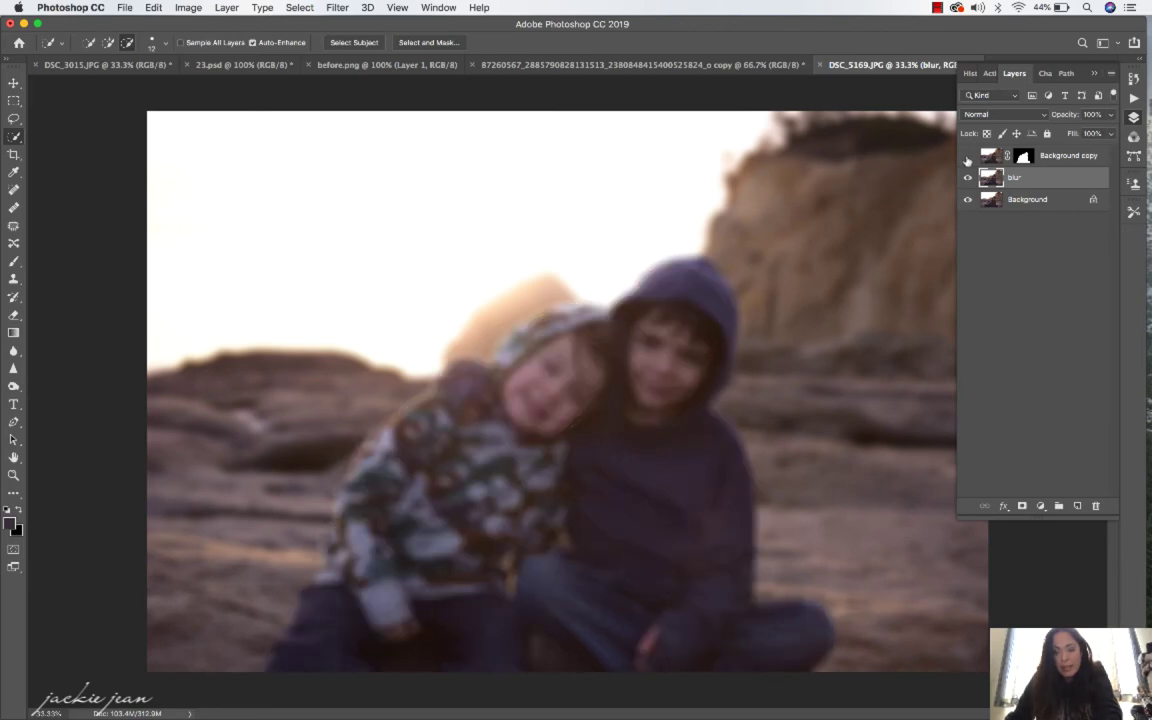
left_click(967, 157)
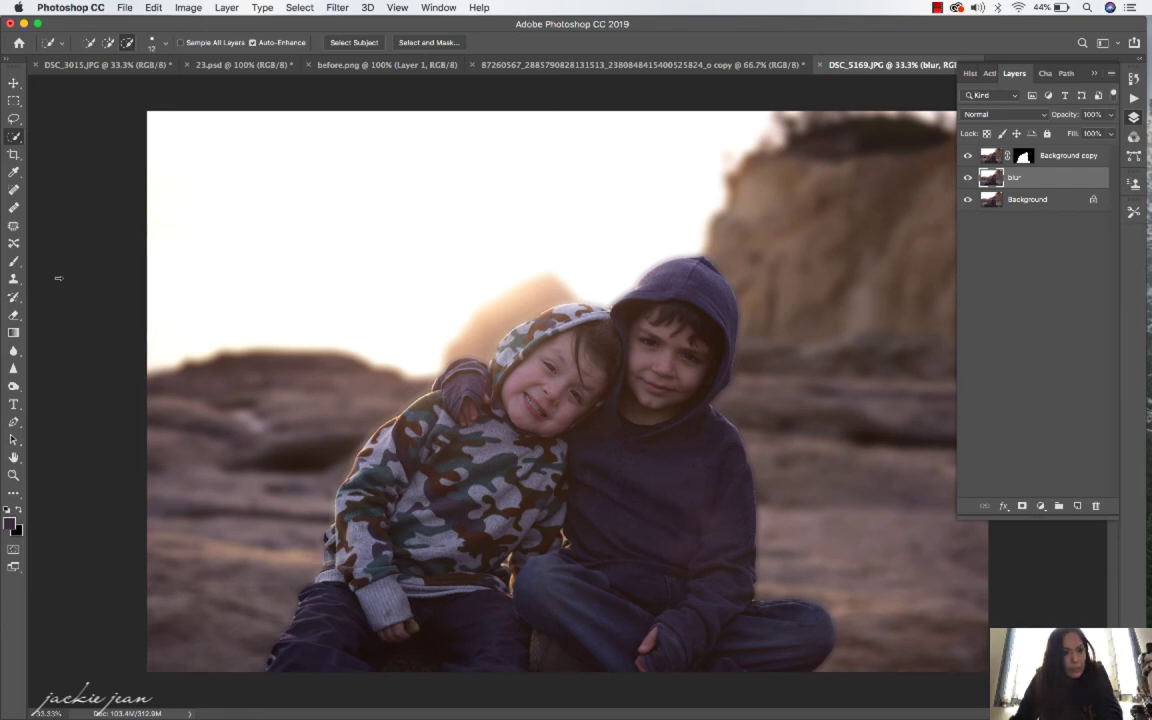
Step: Select the Clone Stamp tool and check its brush preset options
left_click(14, 278)
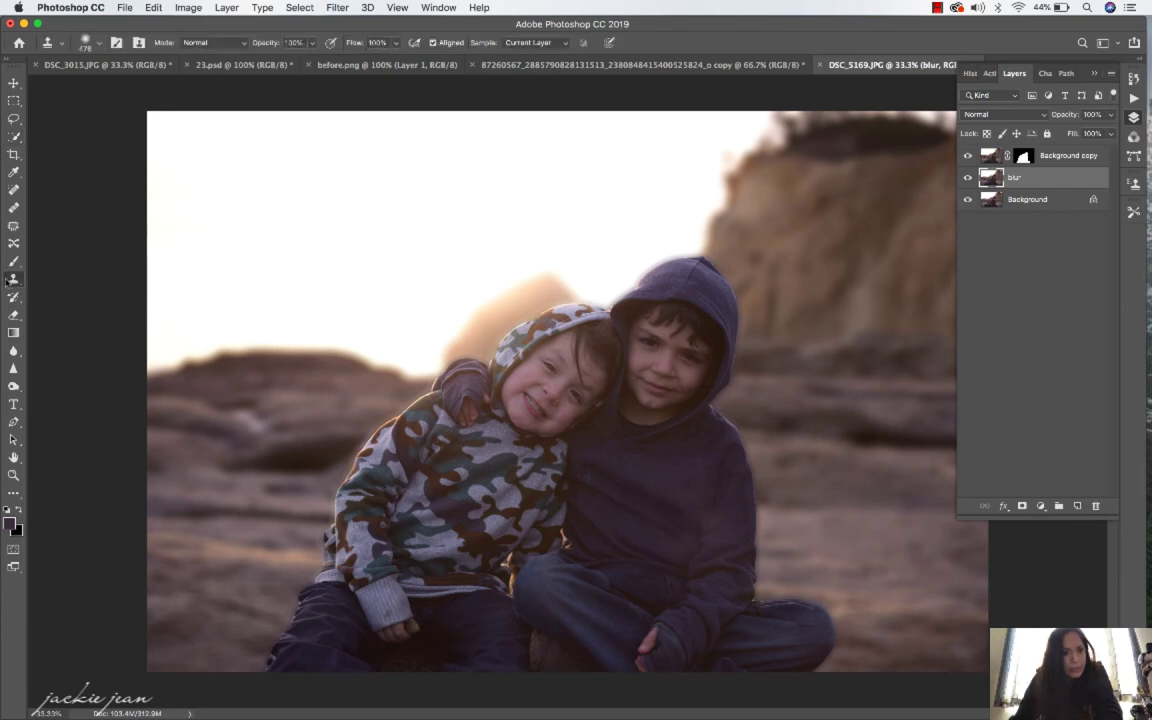
left_click(96, 44)
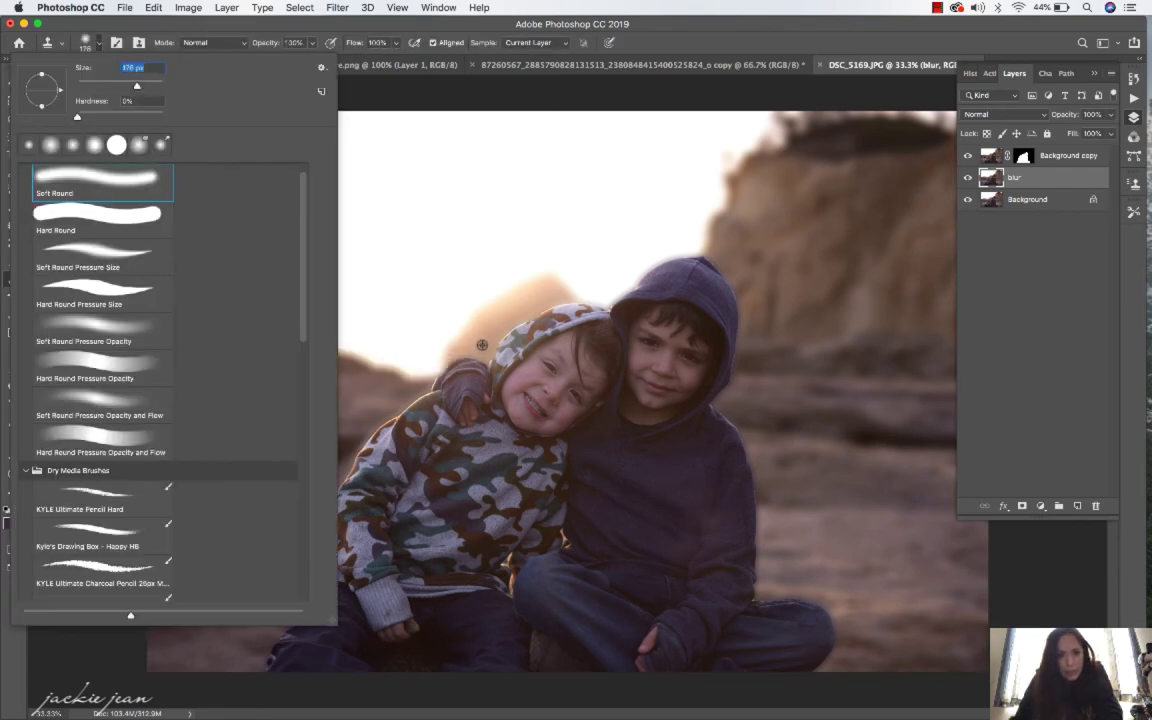
key("Return")
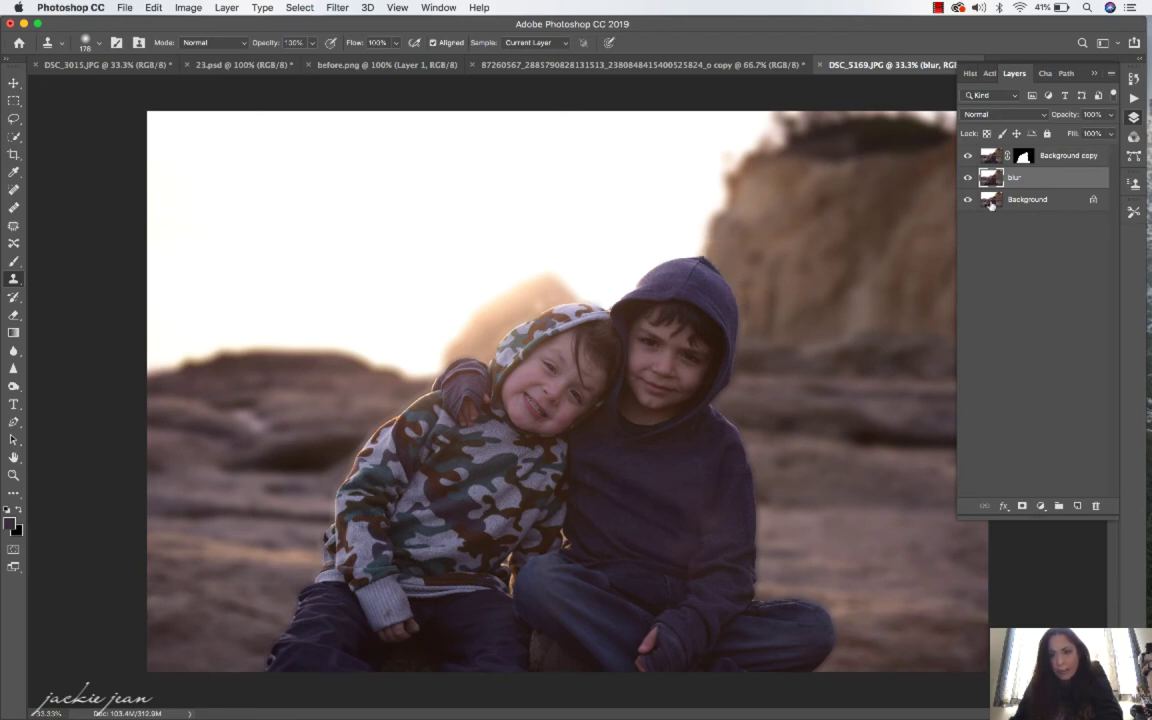
Step: Toggle the sharp Background copy off and on to inspect the blur layer, leaving it visible
left_click(967, 156)
left_click(968, 157)
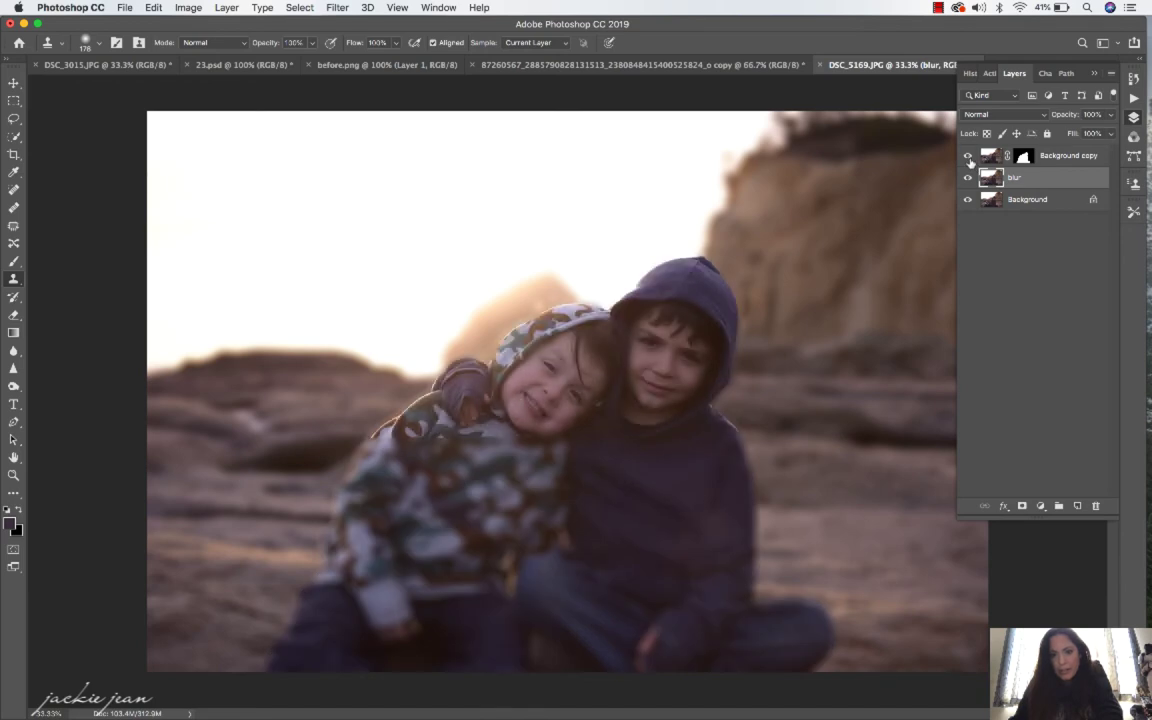
left_click(968, 157)
left_click(968, 157)
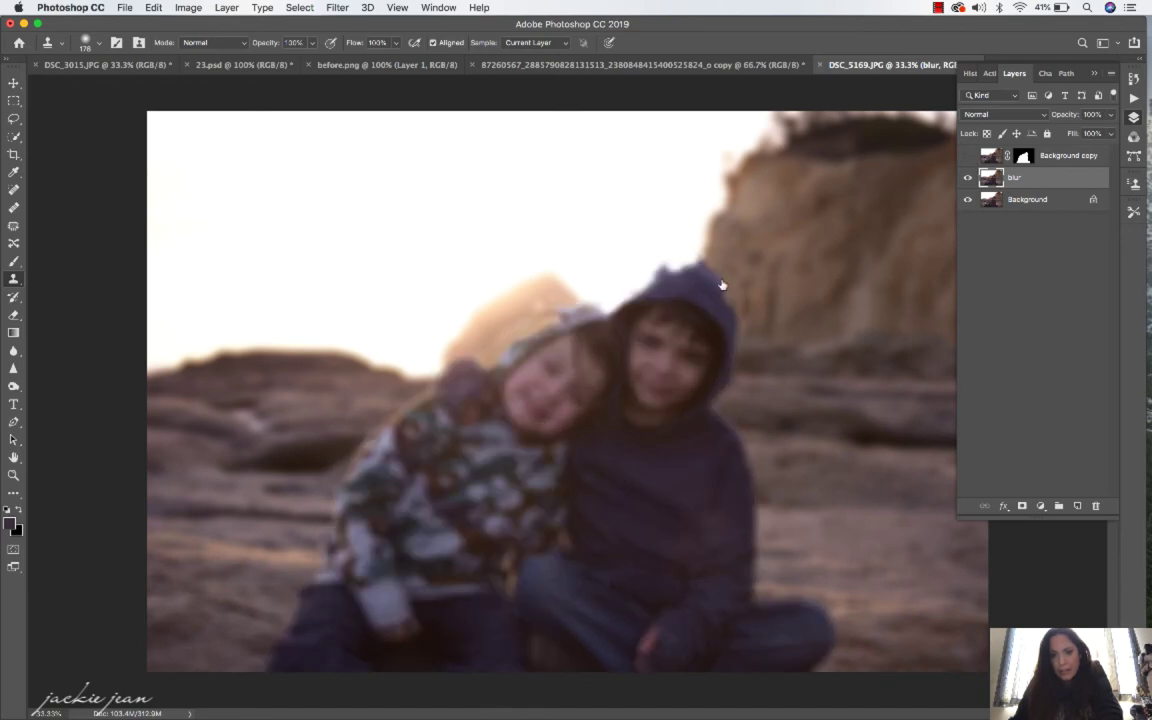
left_click(968, 157)
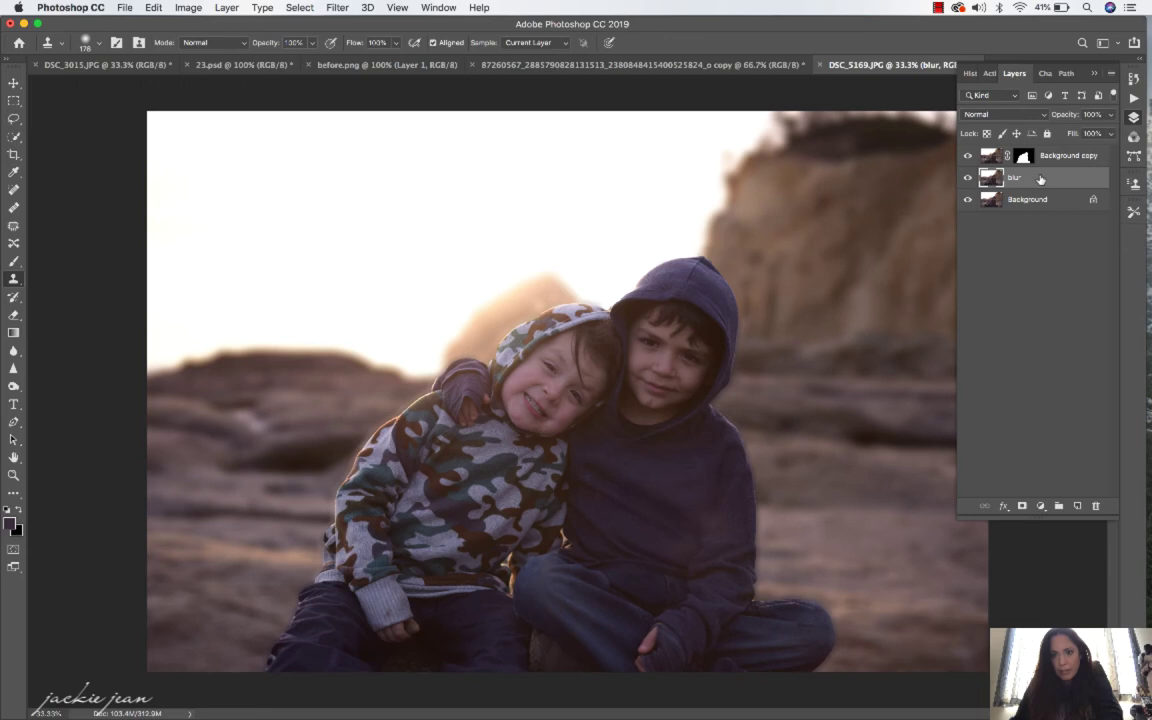
left_click(968, 157)
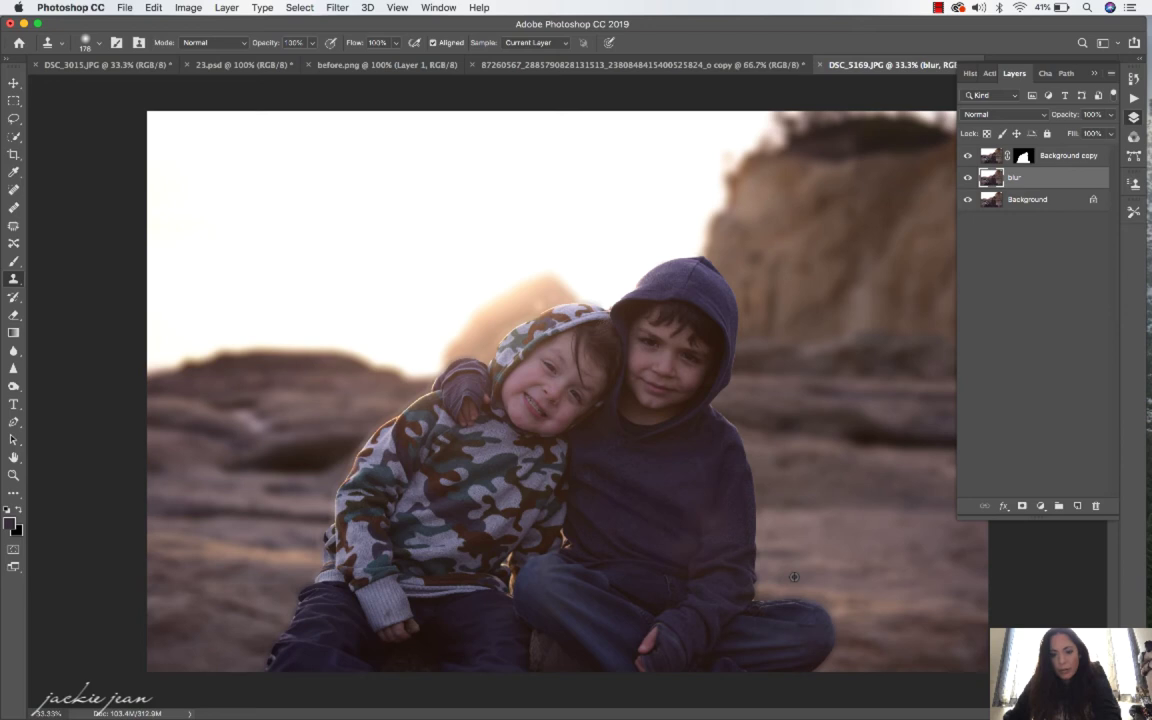
Step: Enlarge the Clone Stamp's soft round brush to about 444 px
left_click(86, 42)
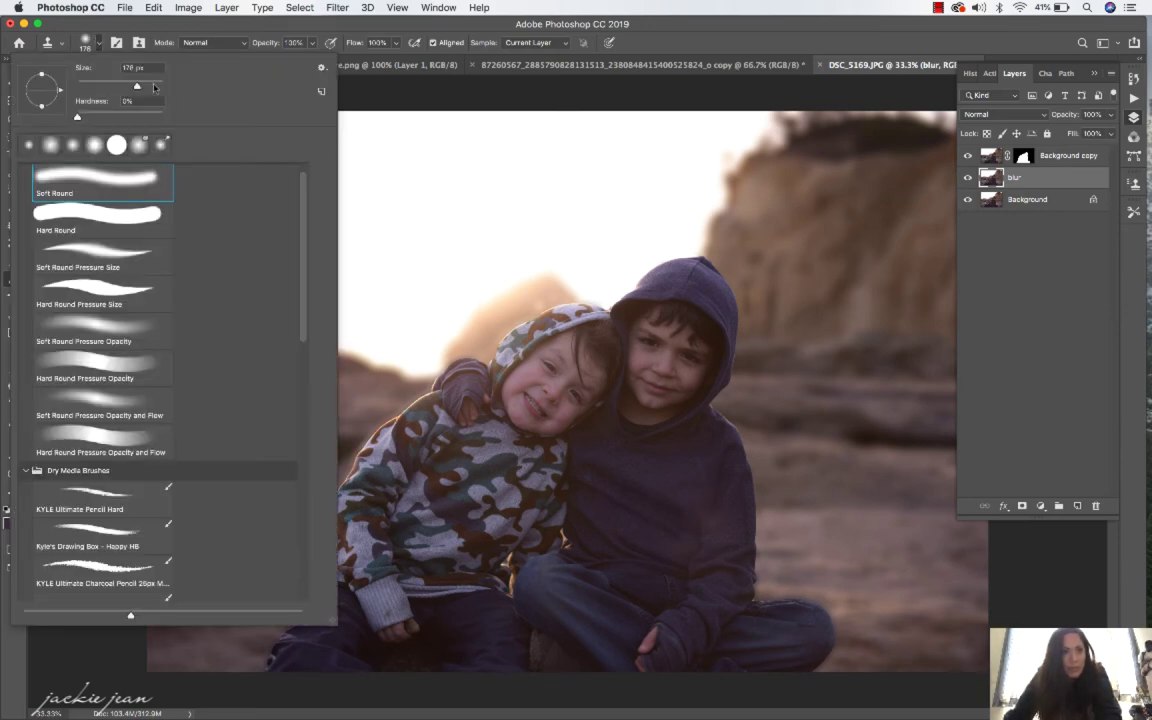
left_click_drag(153, 87, 160, 87)
key("Return")
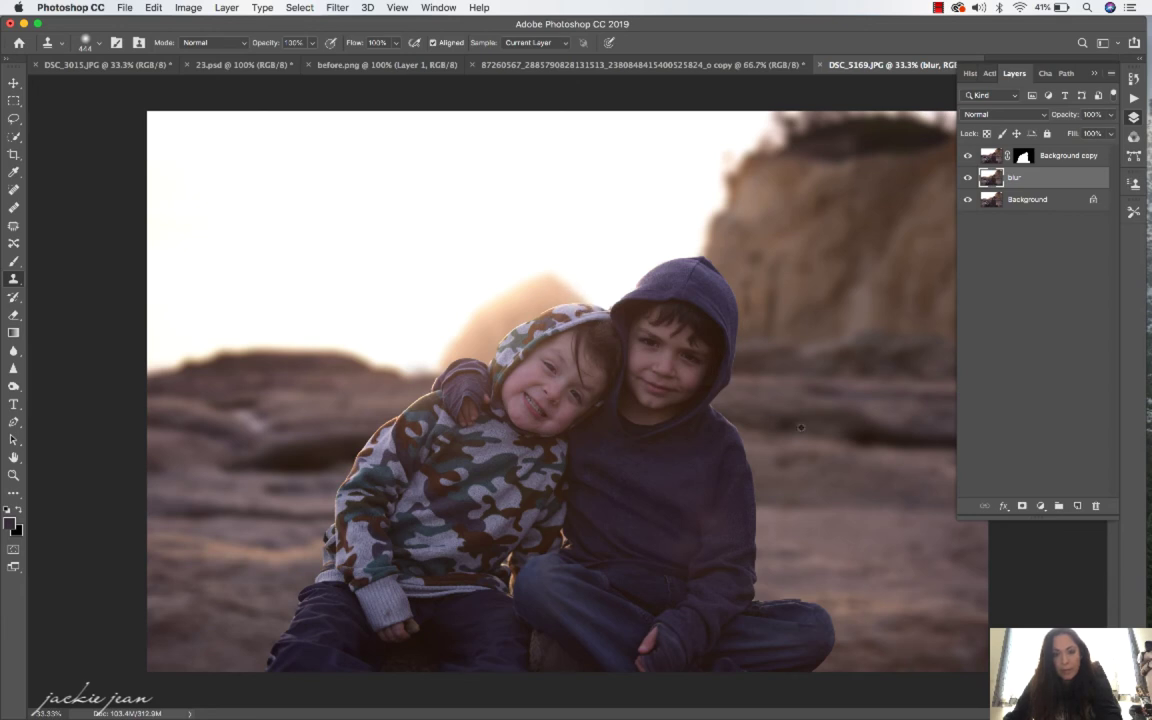
Step: Toggle the blur layer off and on to compare the background with and without blur
left_click(968, 180)
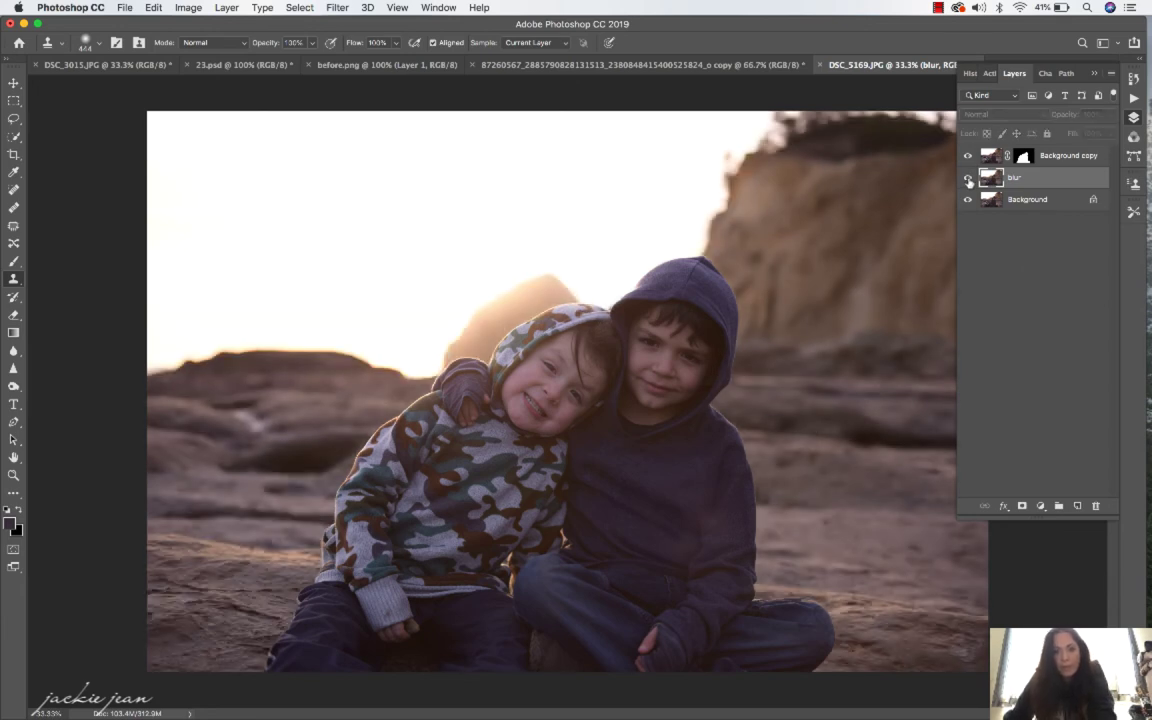
left_click(968, 180)
left_click(968, 180)
left_click(968, 180)
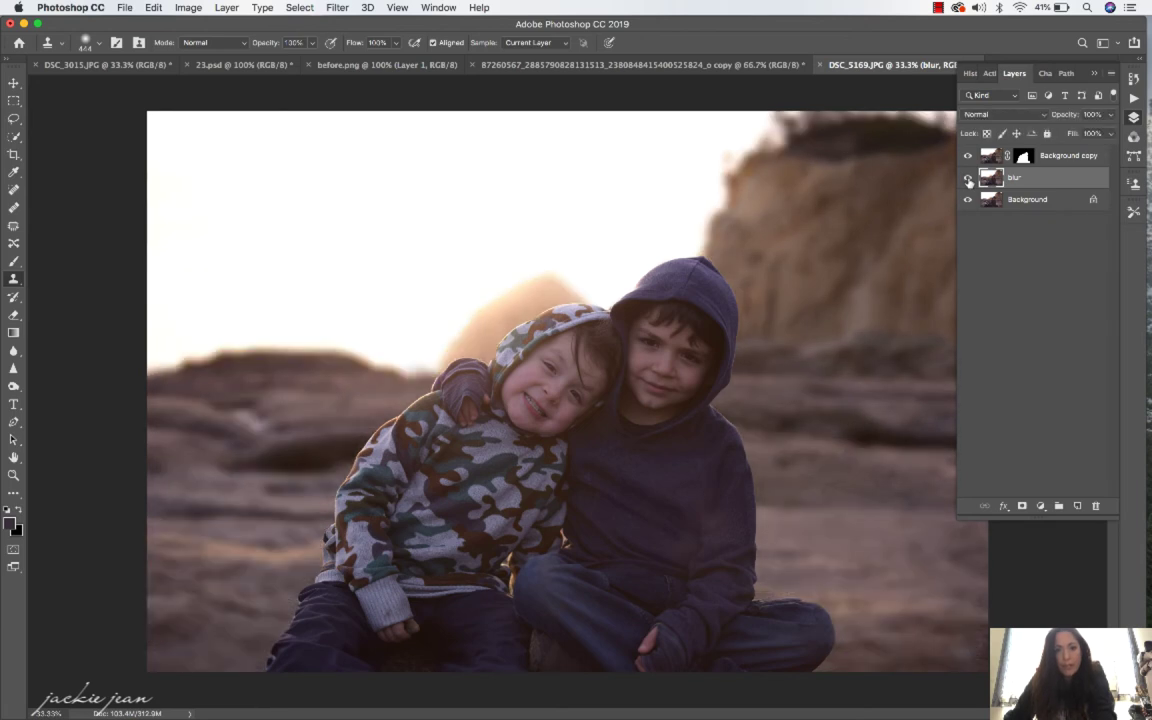
left_click(968, 180)
left_click(968, 180)
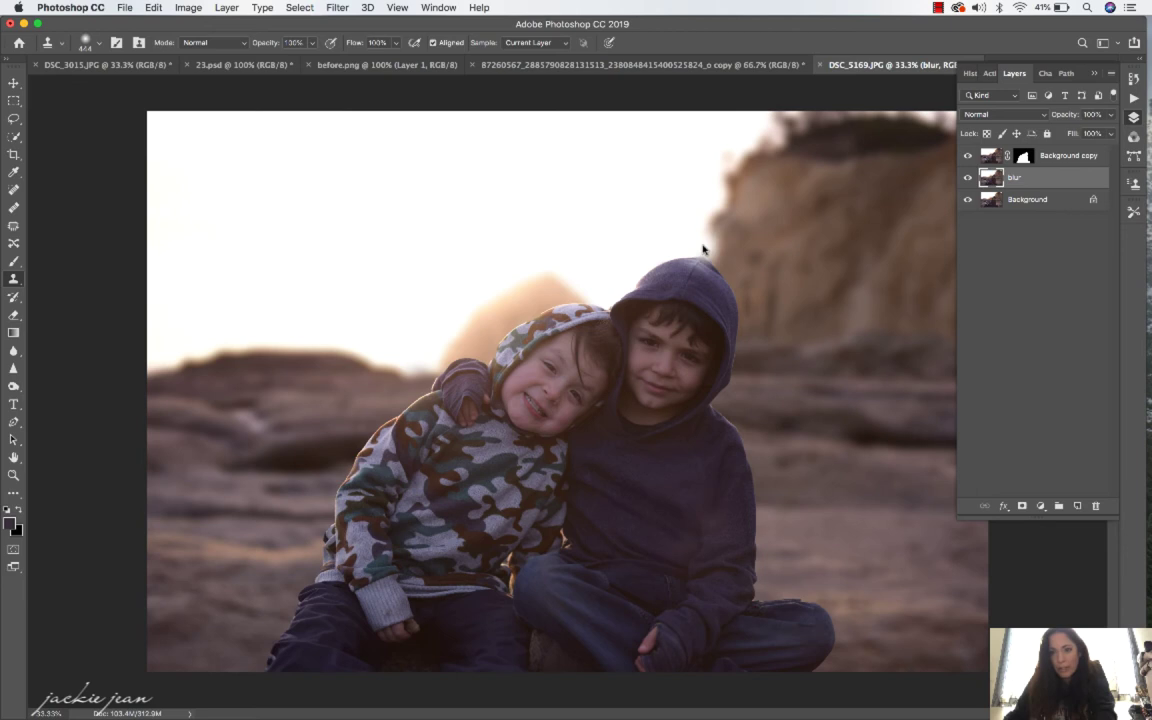
Step: Select the Eraser tool and set its opacity to 100%
left_click(14, 316)
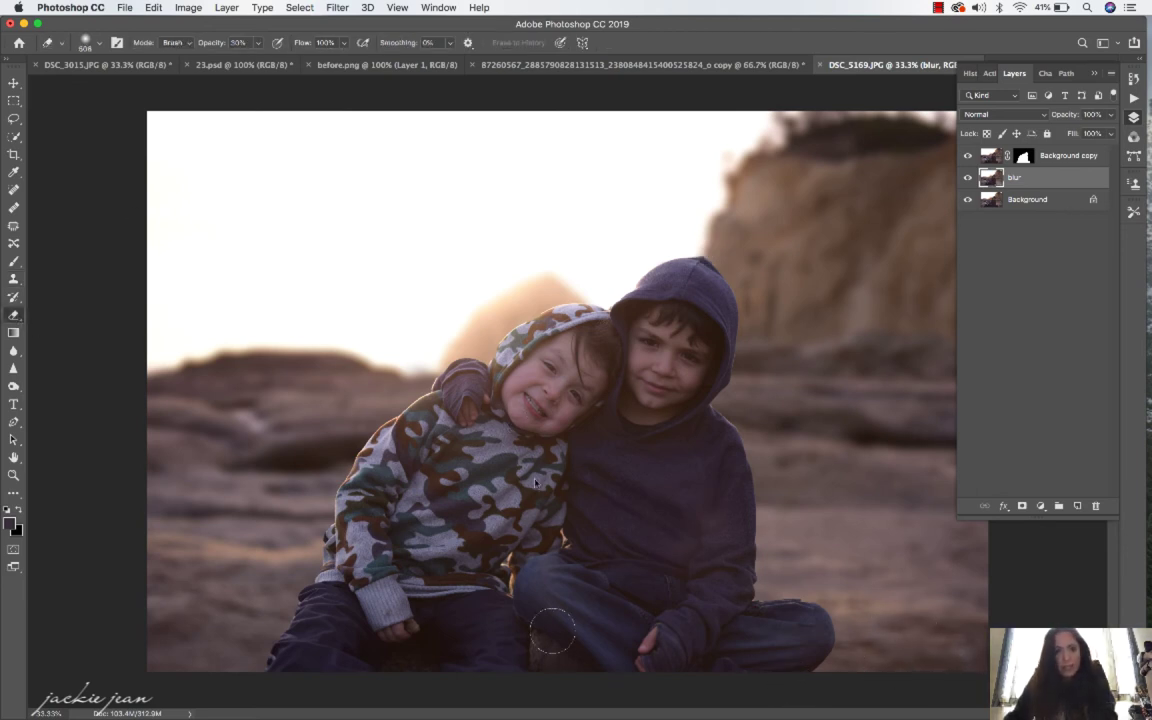
left_click(257, 42)
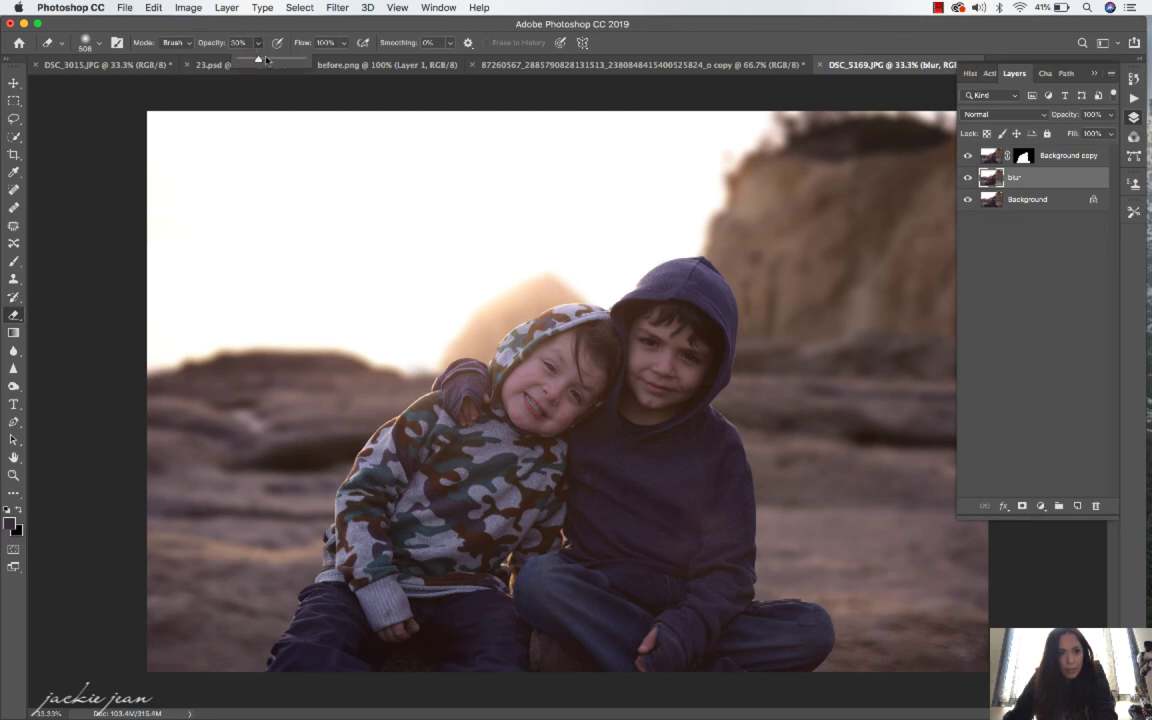
left_click_drag(270, 58, 303, 58)
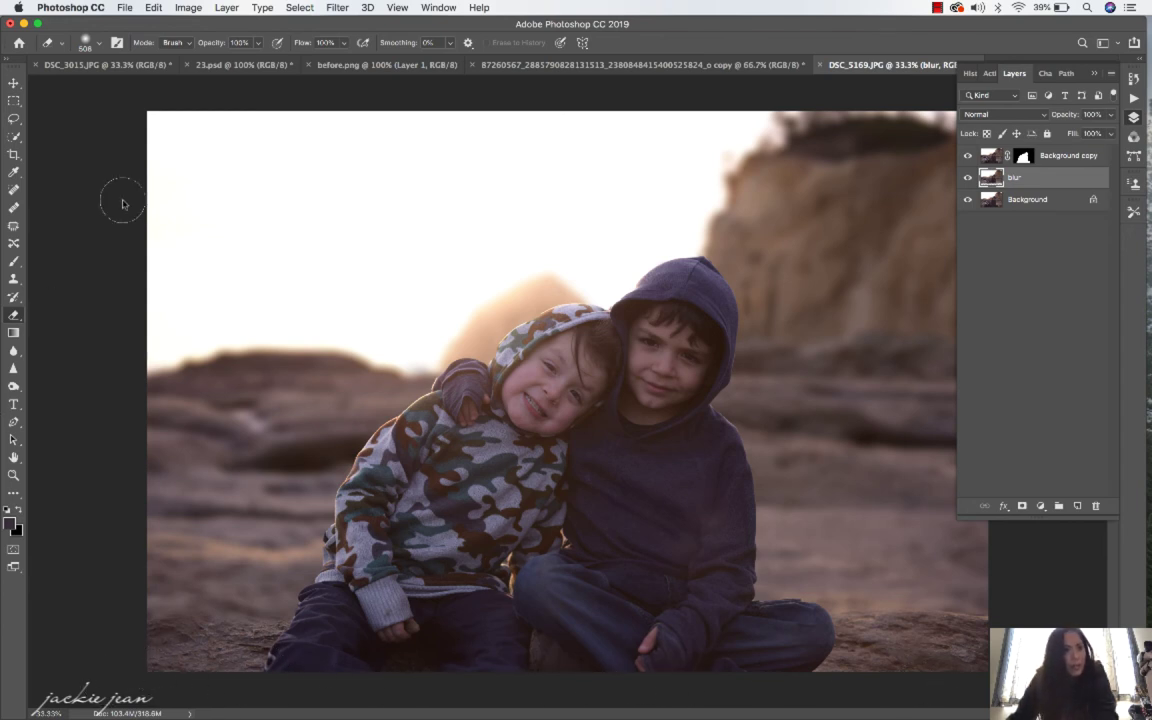
Step: Resize the eraser brush to 1040 px and lower its opacity to about 57%
left_click(87, 42)
left_click_drag(153, 85, 155, 87)
left_click_drag(259, 43, 214, 56)
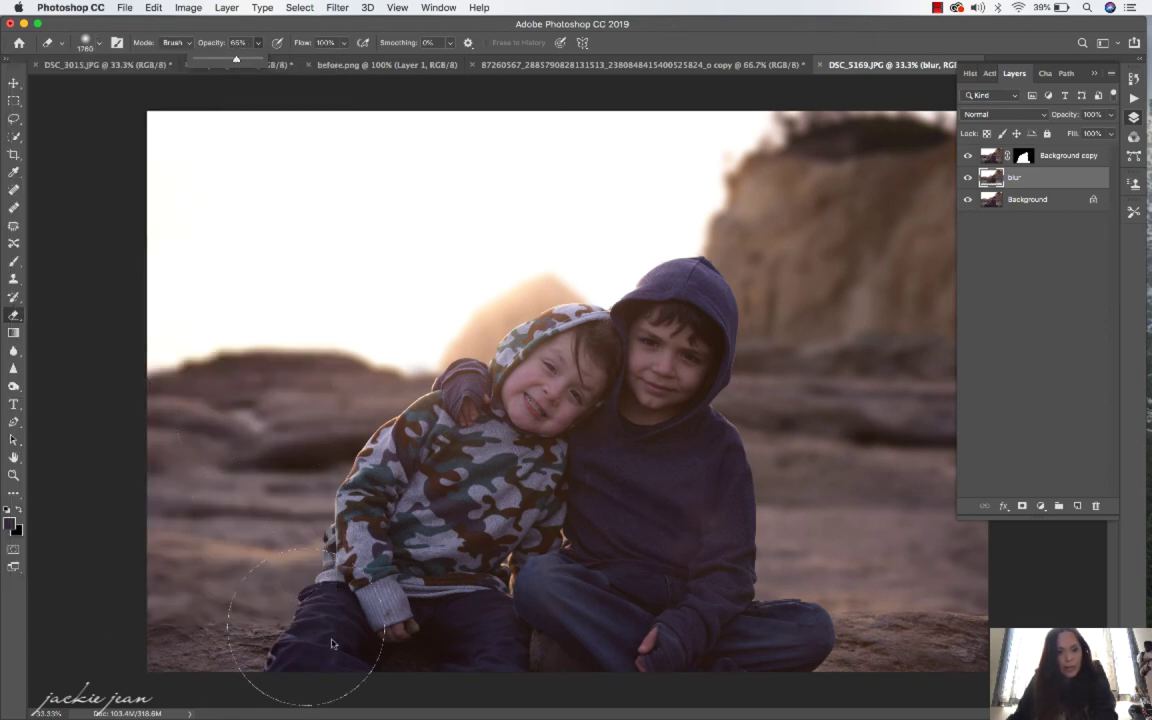
left_click(120, 600)
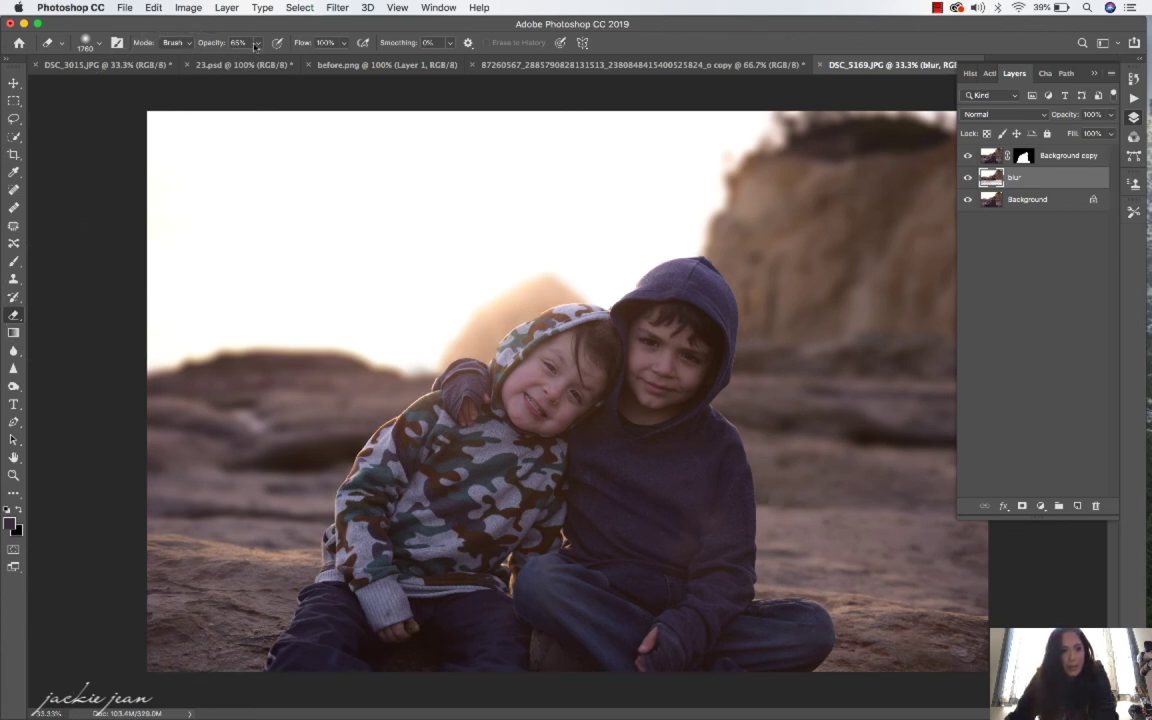
left_click(87, 43)
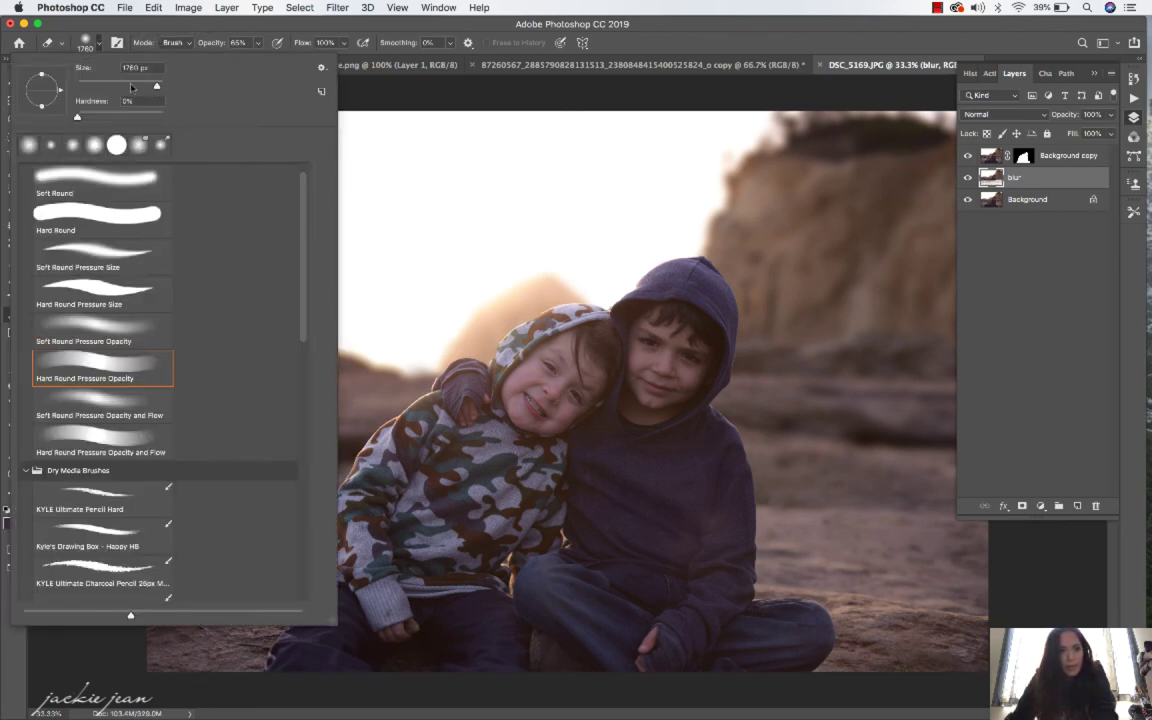
left_click_drag(155, 85, 155, 88)
left_click(257, 43)
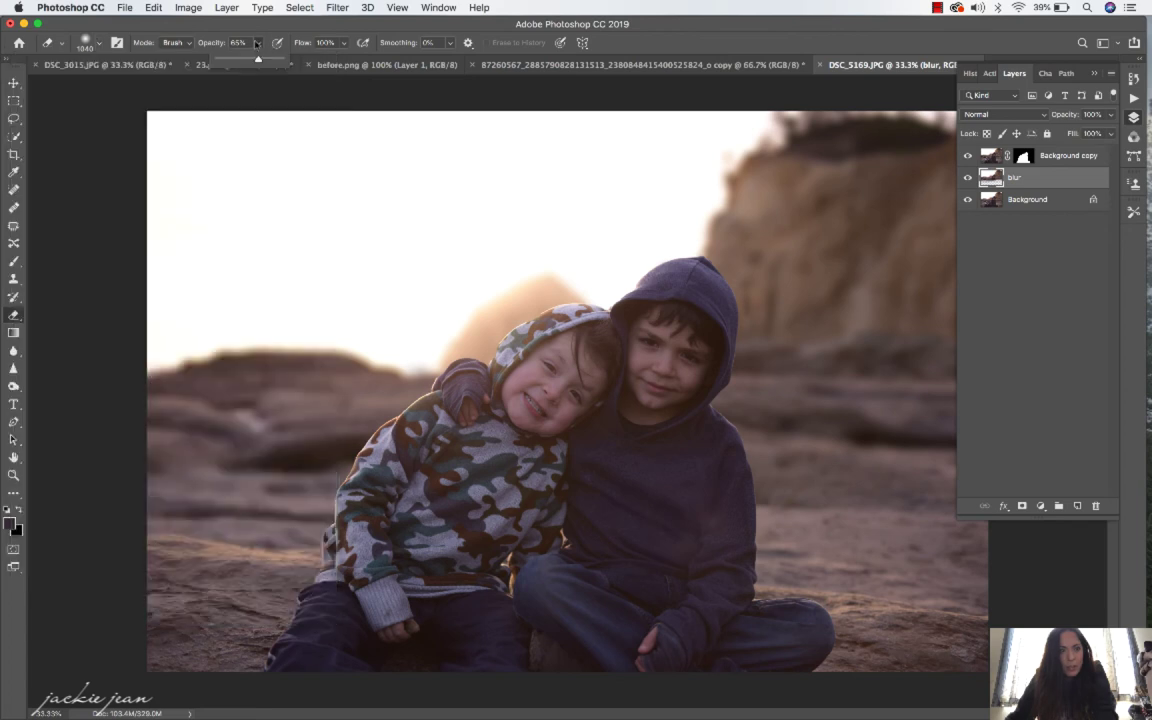
left_click_drag(262, 59, 249, 61)
left_click(120, 545)
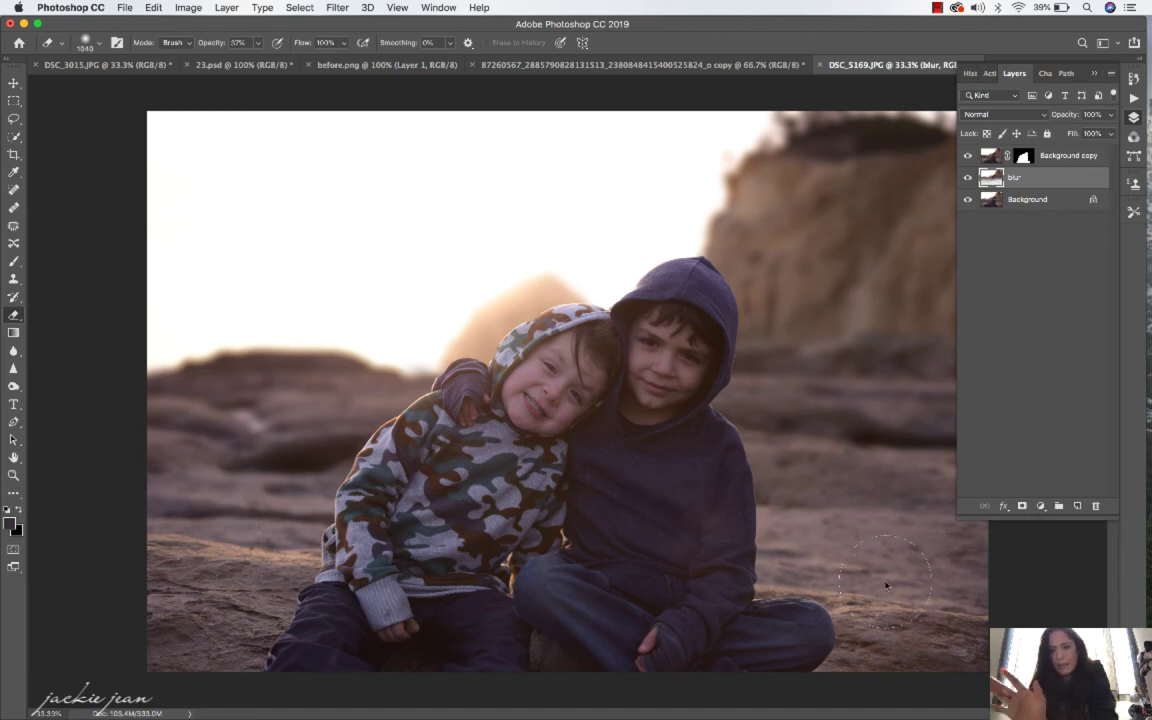
left_click(967, 177)
left_click(967, 177)
left_click(967, 177)
left_click(967, 177)
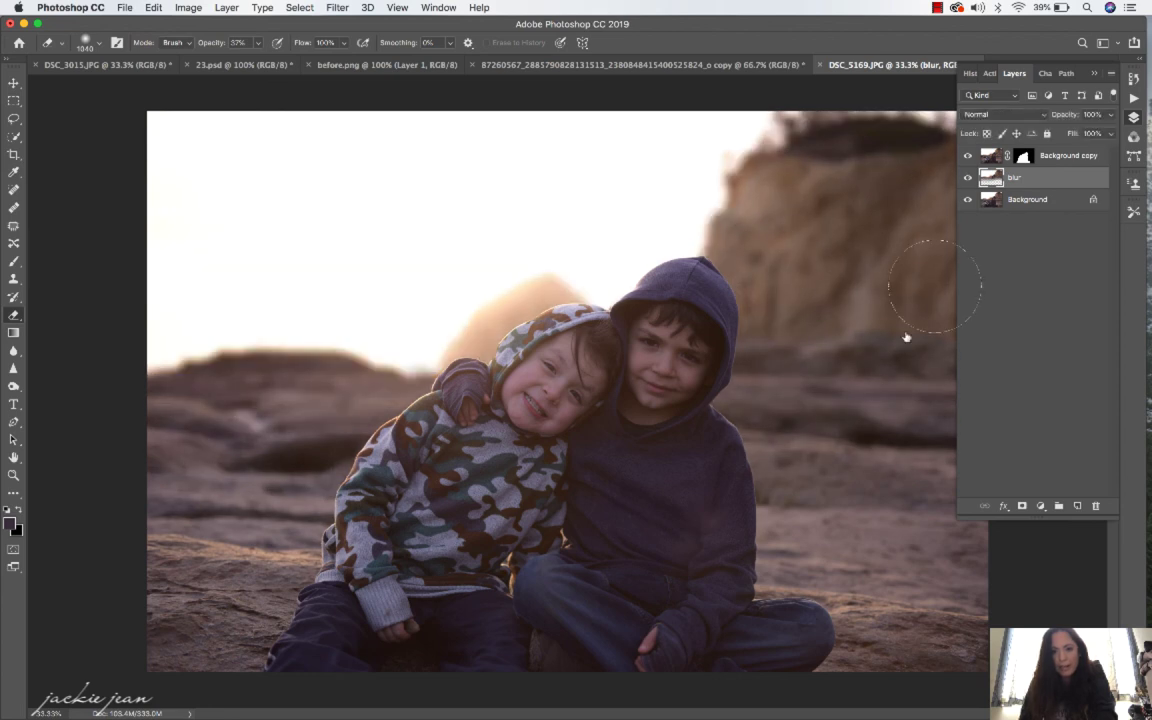
left_click(967, 177)
left_click(967, 177)
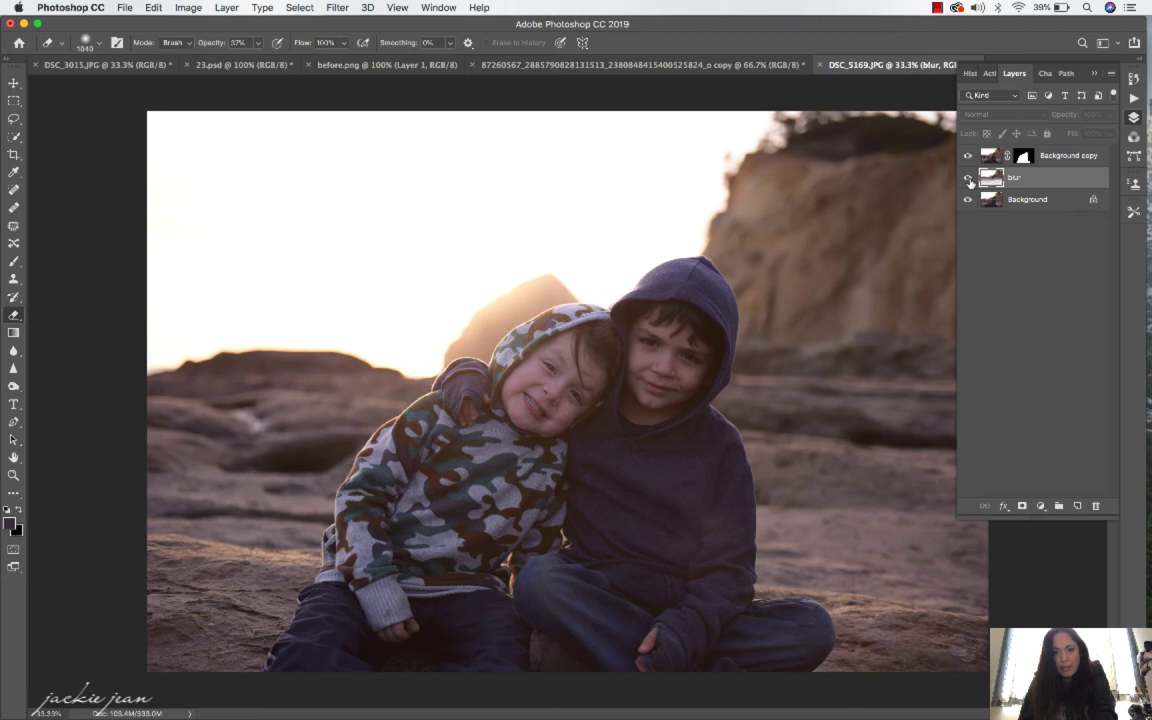
left_click(968, 178)
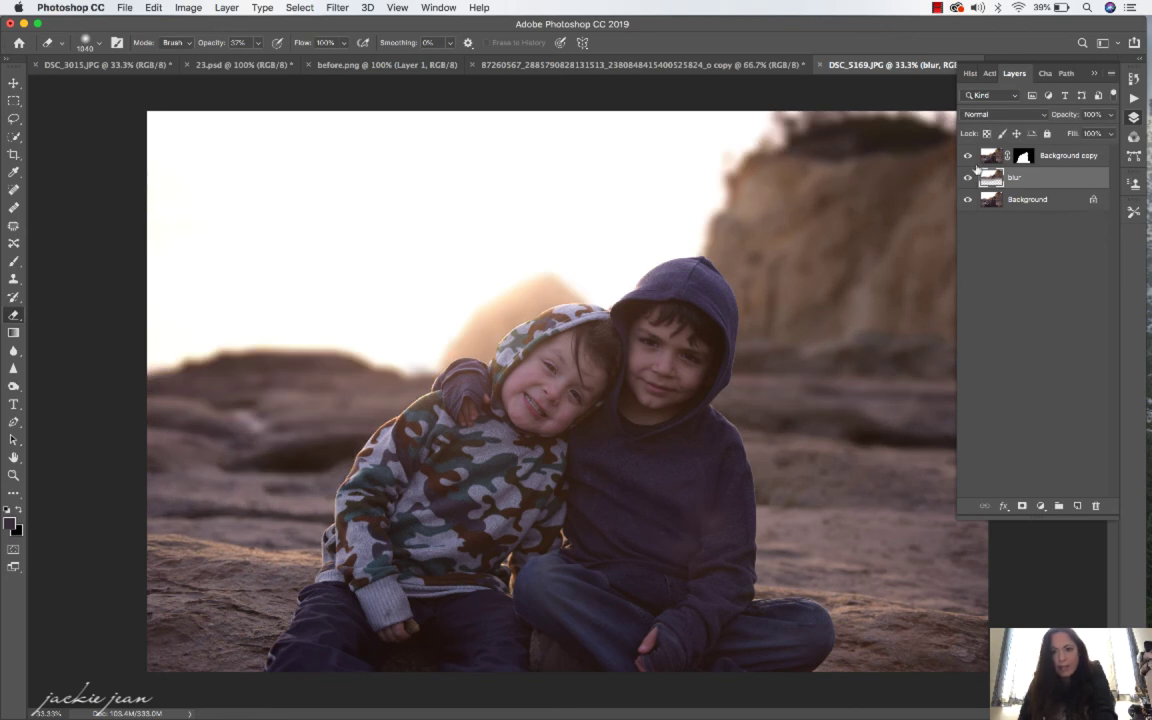
left_click(968, 156)
left_click(968, 156)
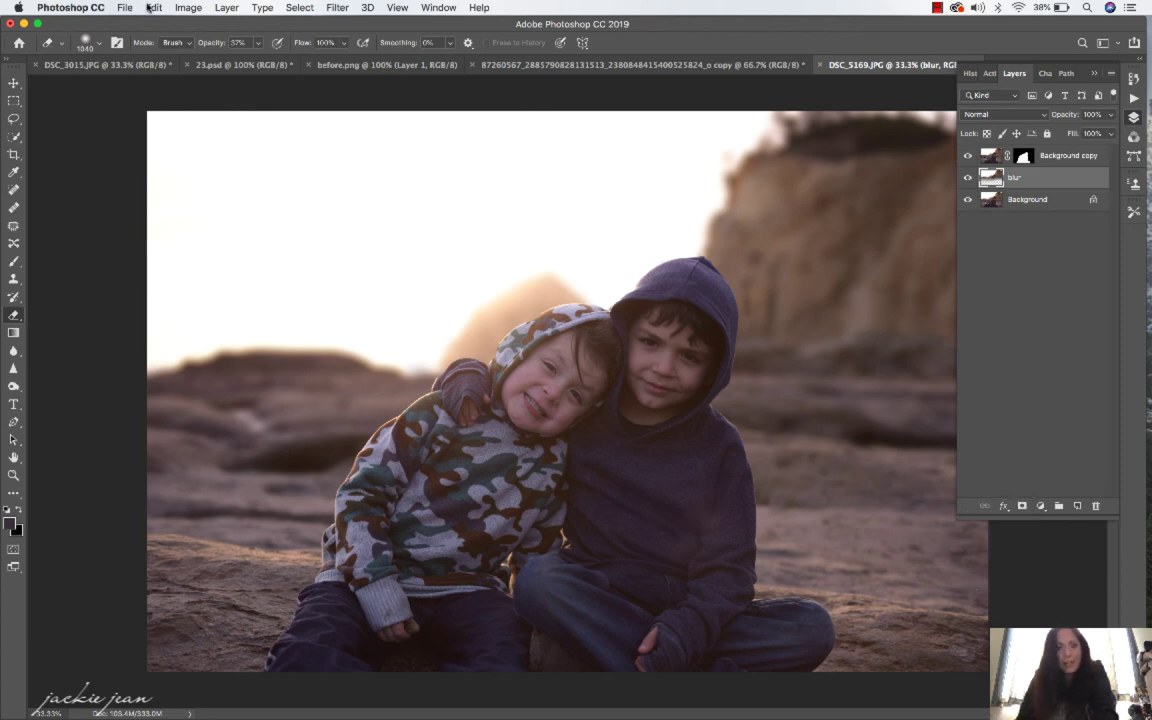
Step: Flatten the image into a single layer and hide the side panels
left_click(228, 8)
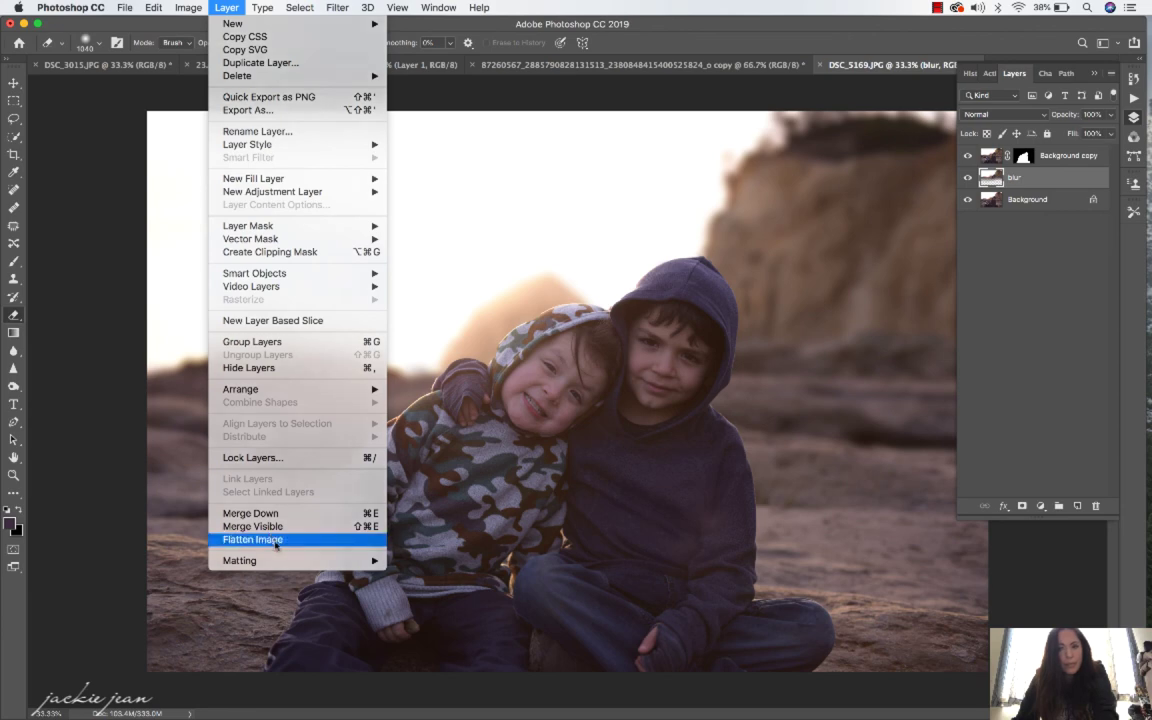
left_click(248, 487)
key("F7")
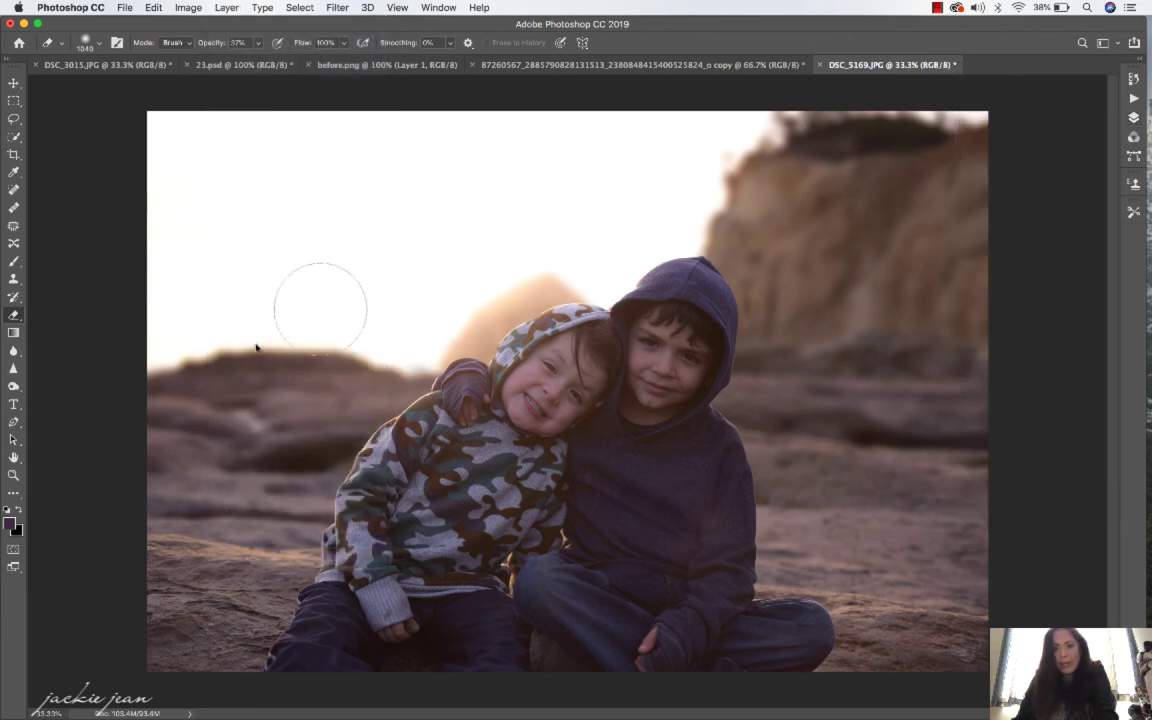
Step: In the Camera Raw Filter presets, apply JJN04, Light Leak 6 and An Exposure Lift 2
left_click(324, 6)
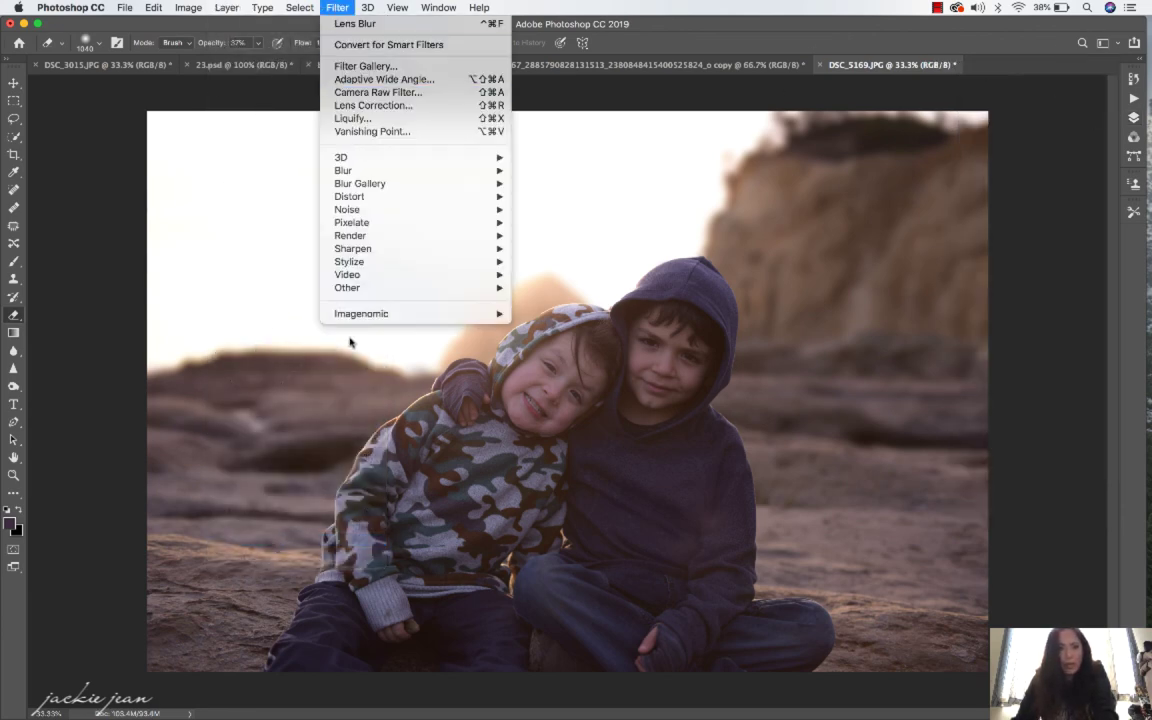
left_click(378, 92)
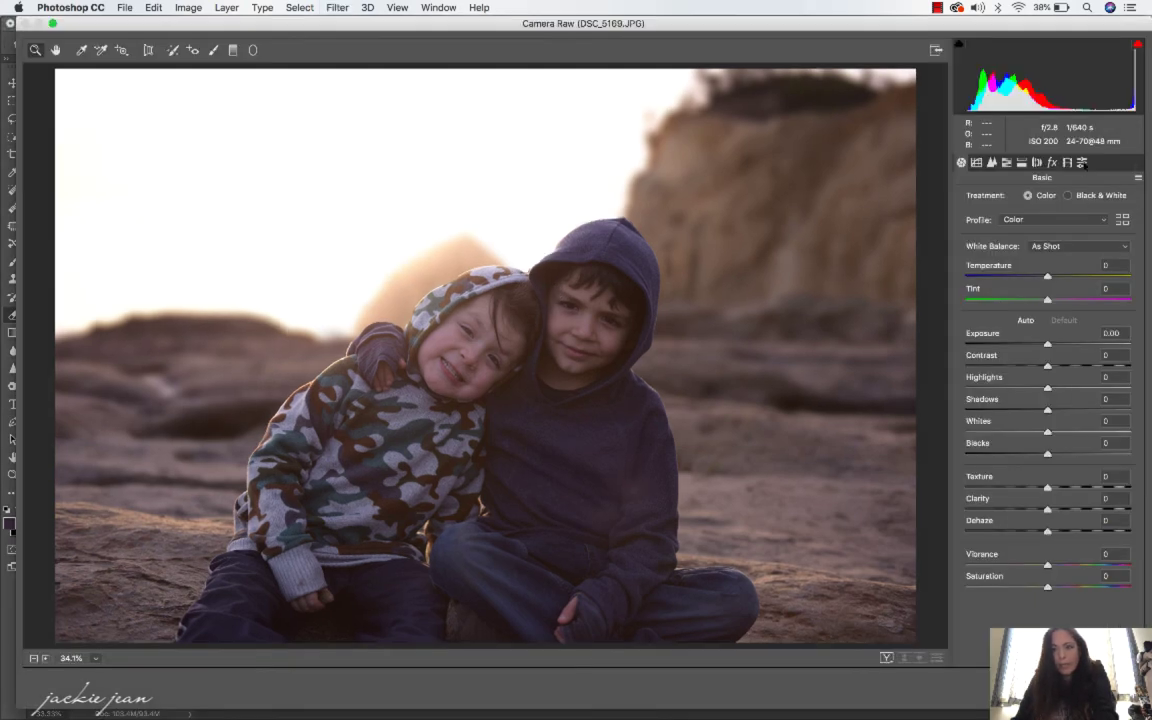
left_click(1081, 163)
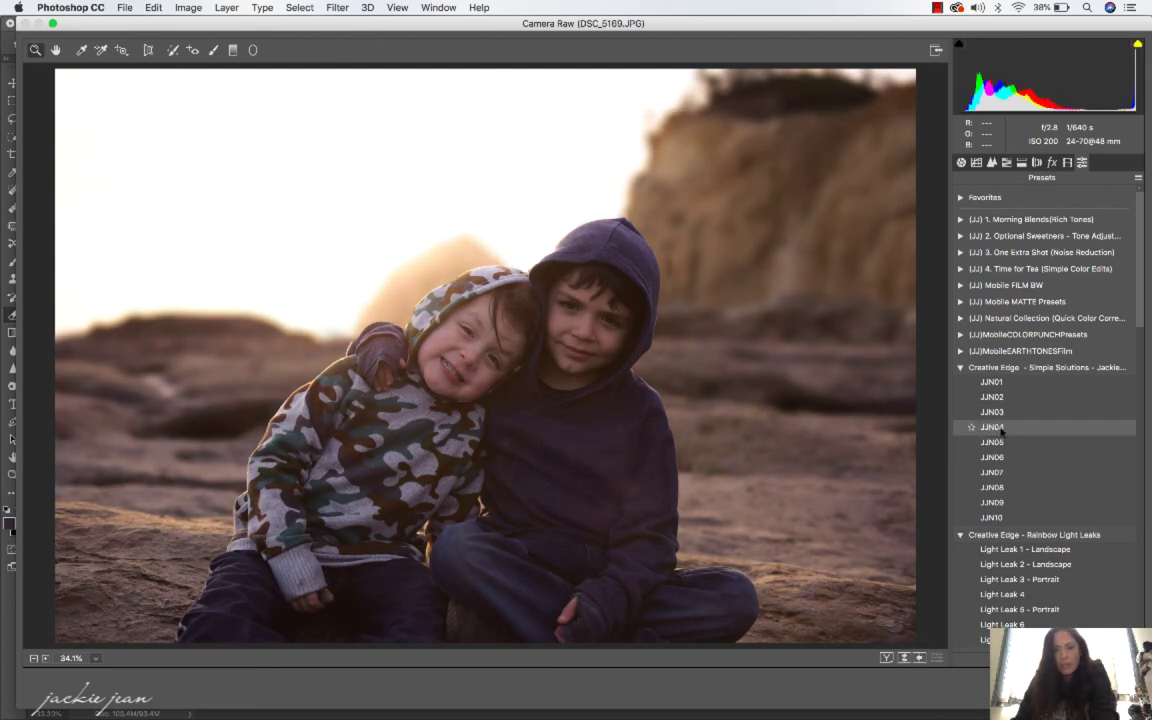
left_click(1002, 428)
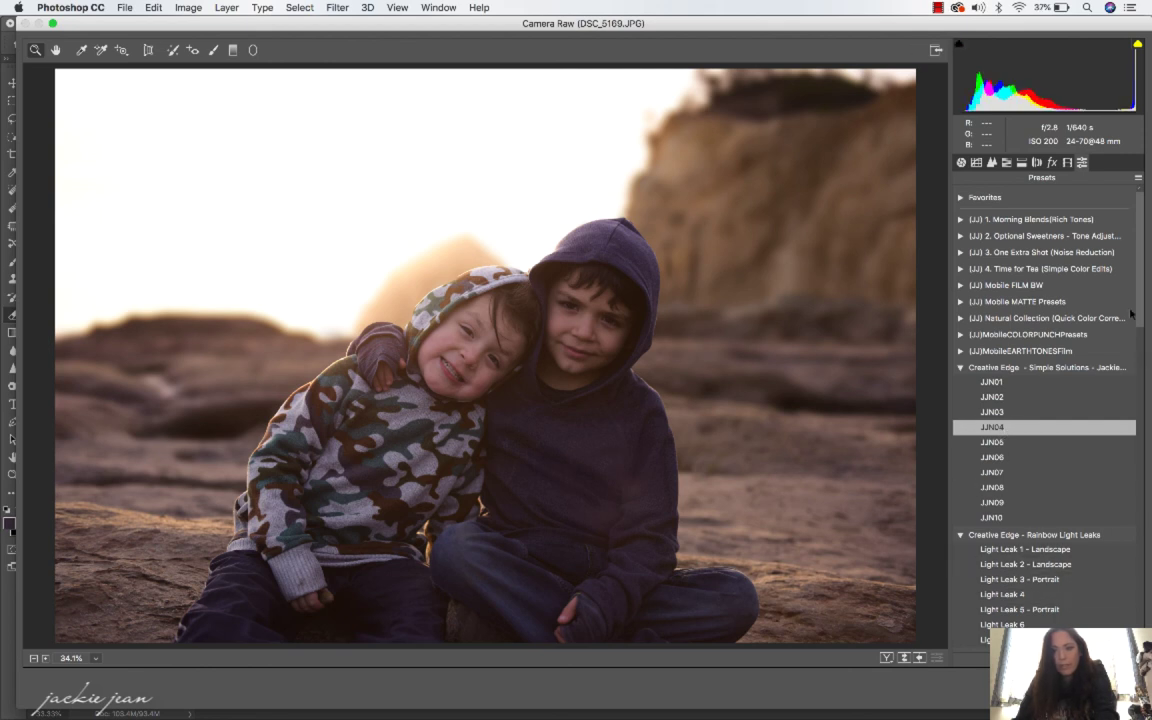
scroll(1141, 318, "down", 3)
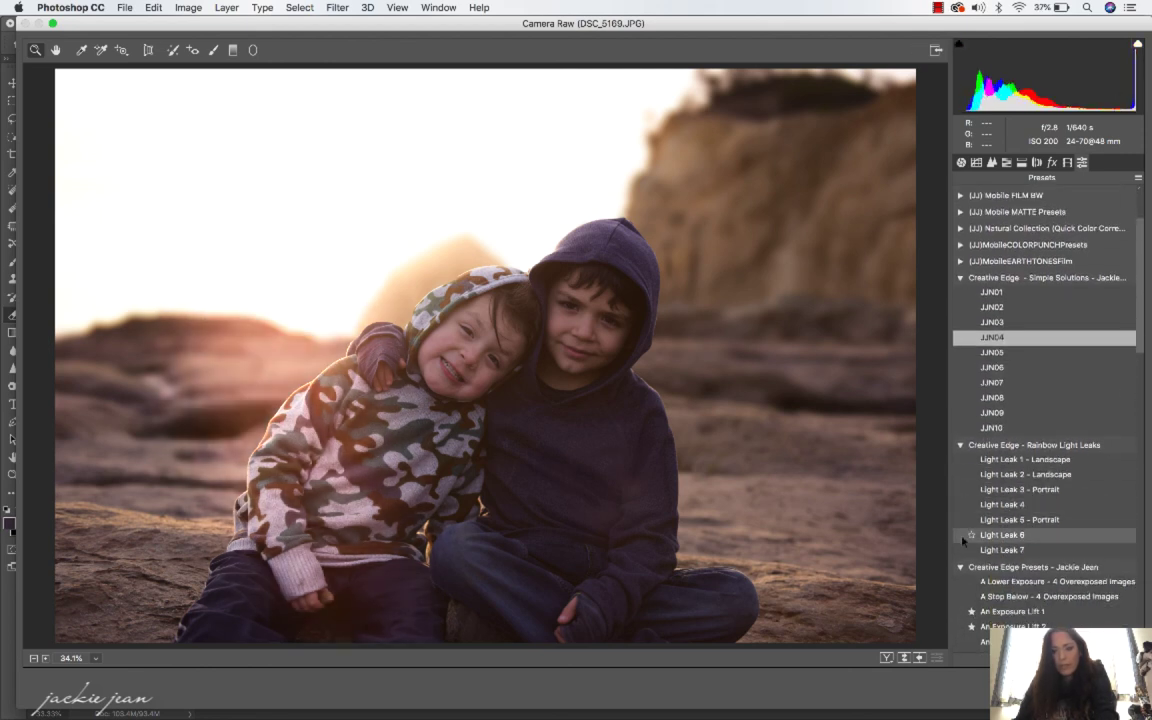
left_click(998, 537)
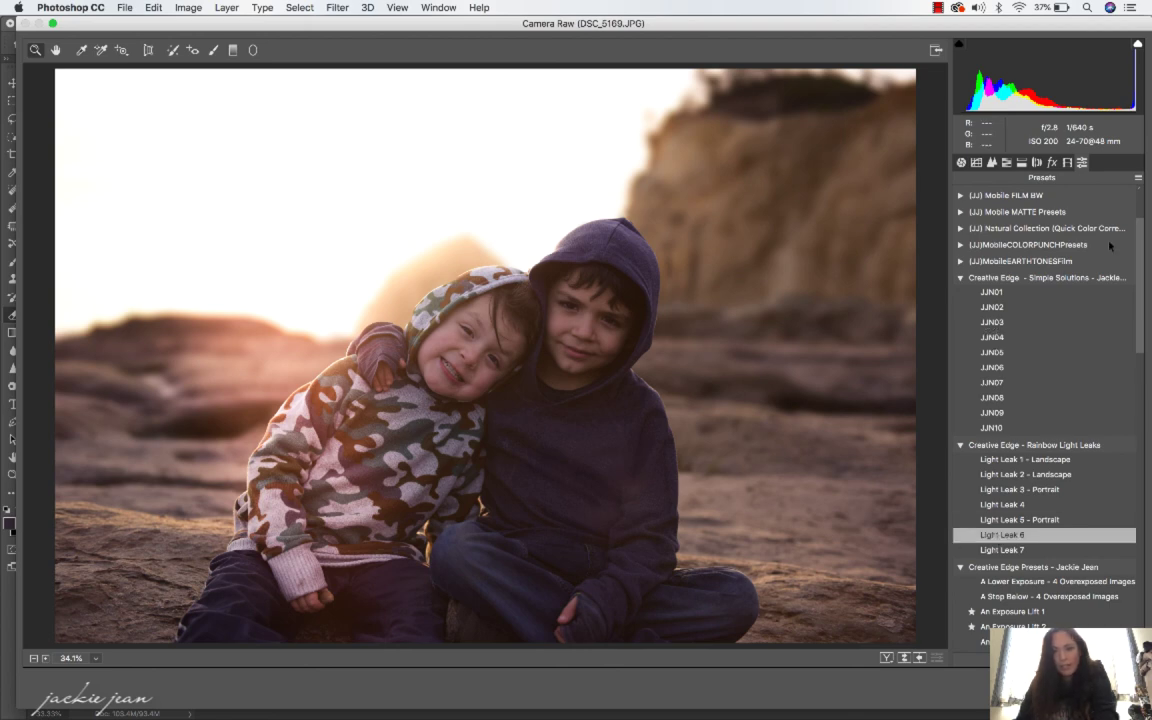
scroll(1141, 276, "down", 5)
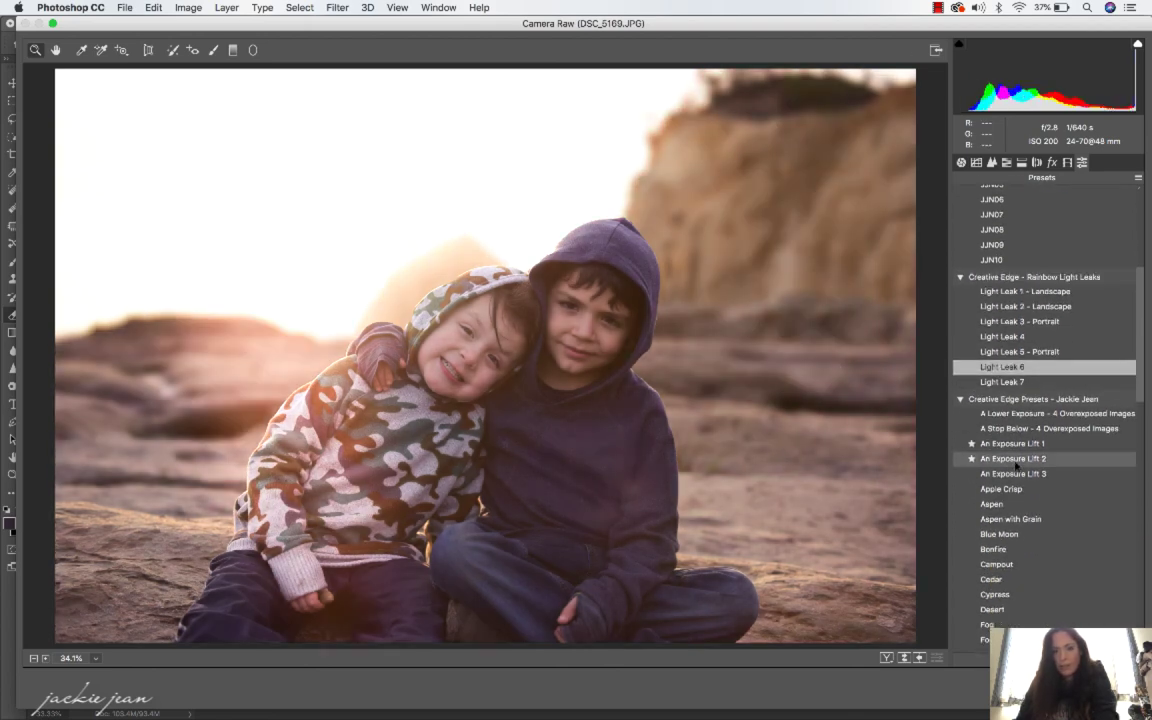
left_click(1017, 461)
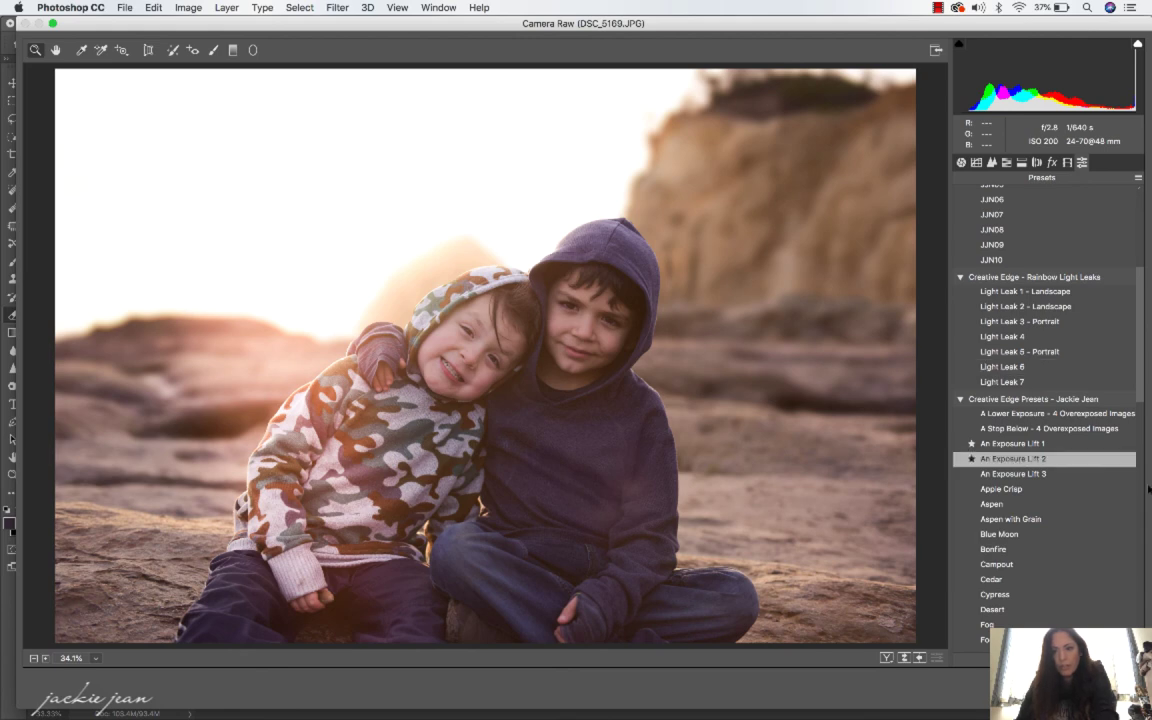
Step: Confirm the Camera Raw edit, then compare the 1234 snapshot with Snapshot 1 in History
key("Return")
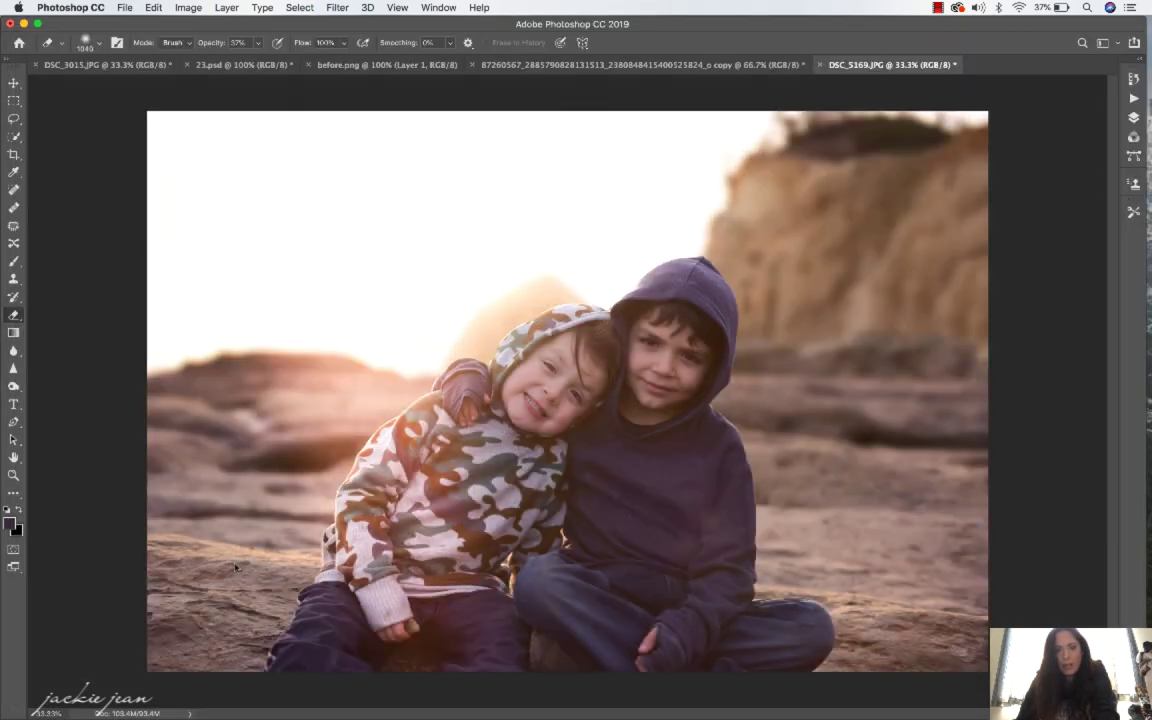
left_click(1134, 78)
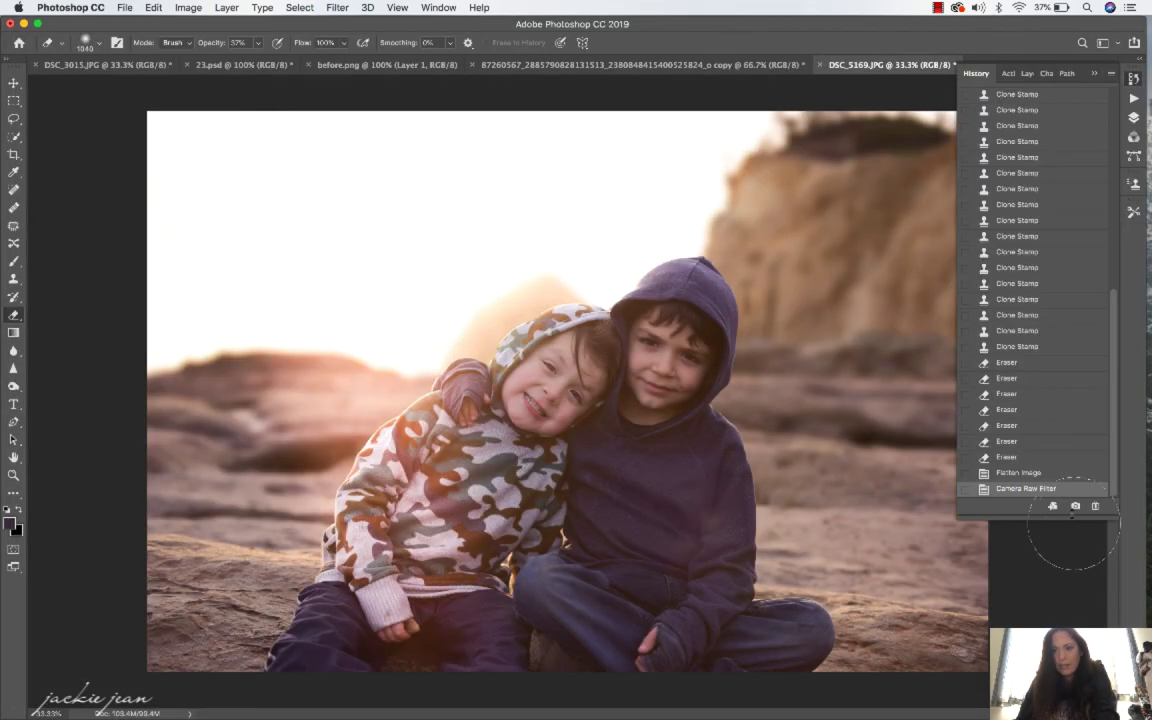
scroll(1052, 231, "up", 10)
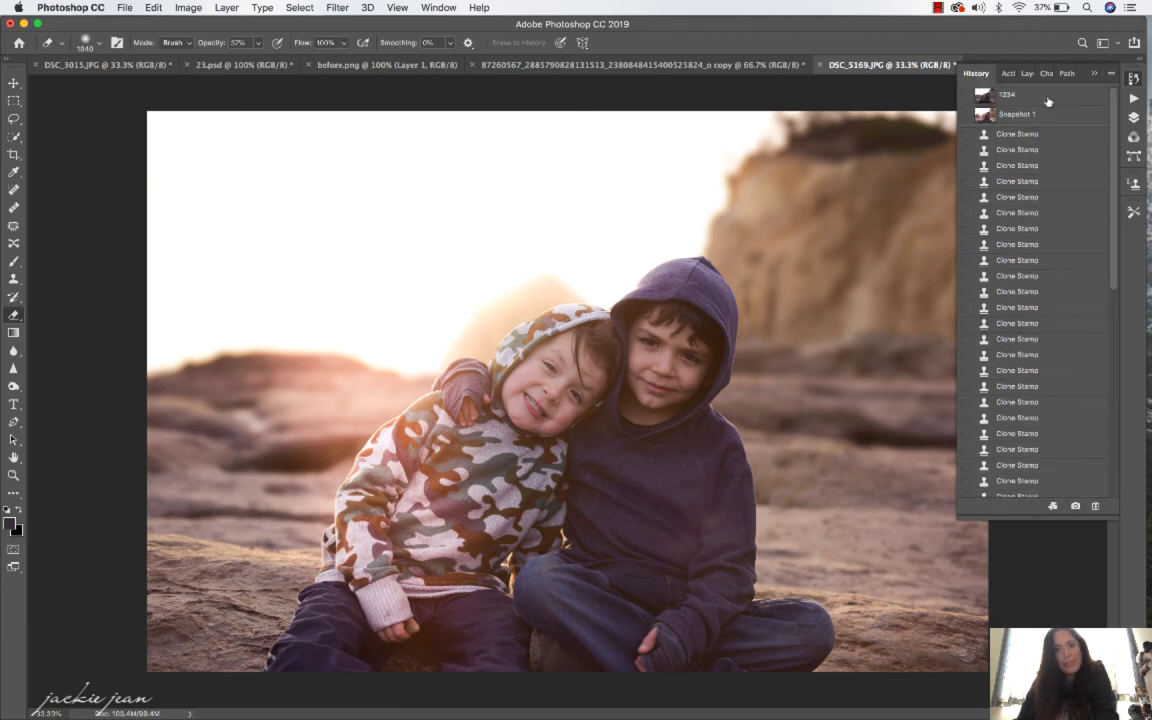
left_click(1048, 99)
left_click(1046, 116)
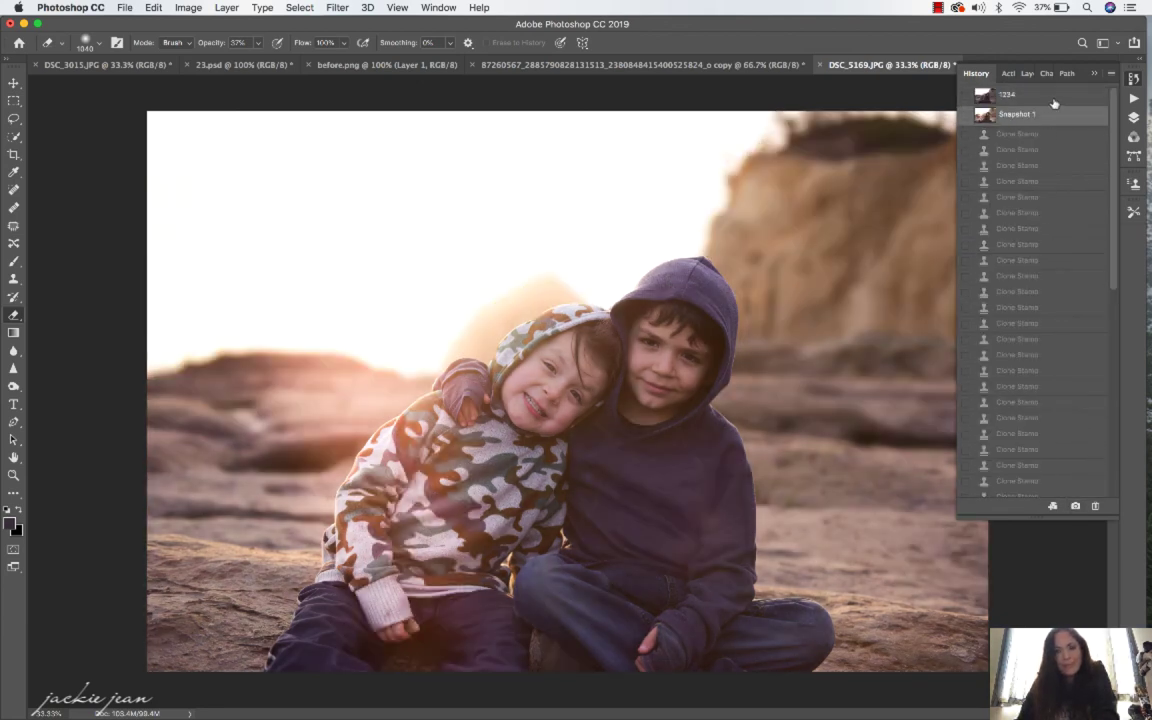
key("super+z")
key("super+z")
key("super+z")
key("super+z")
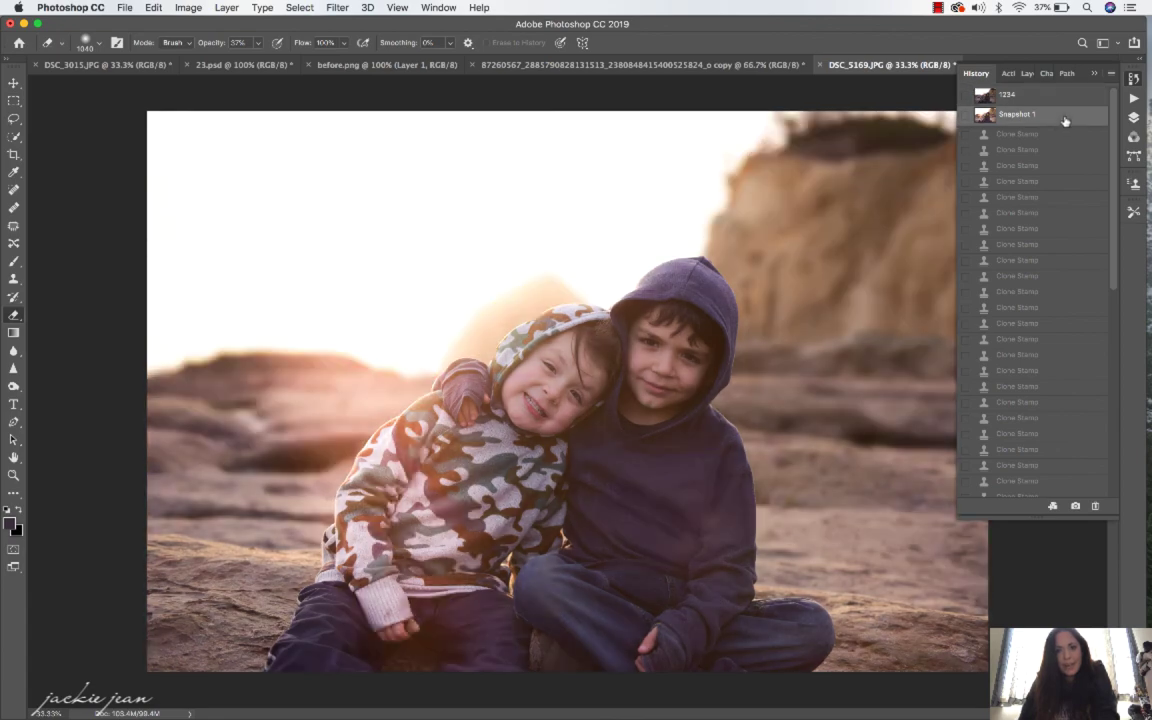